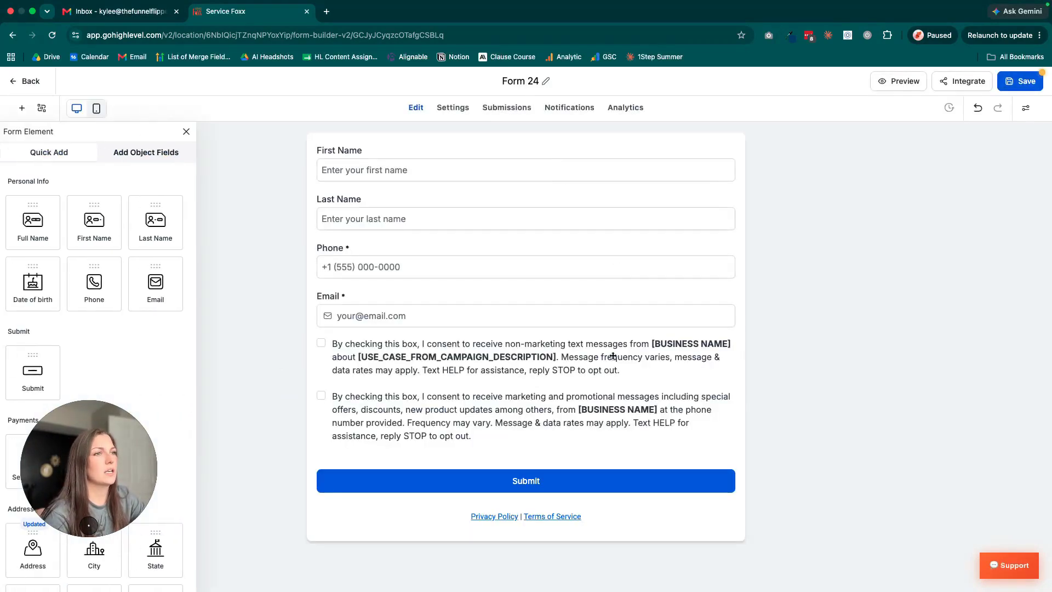
Add a Sell Products payment element to the form between the Email field and the consent checkboxes.
left_click_drag(115, 454, 204, 396)
scroll(97, 509, "down", 15)
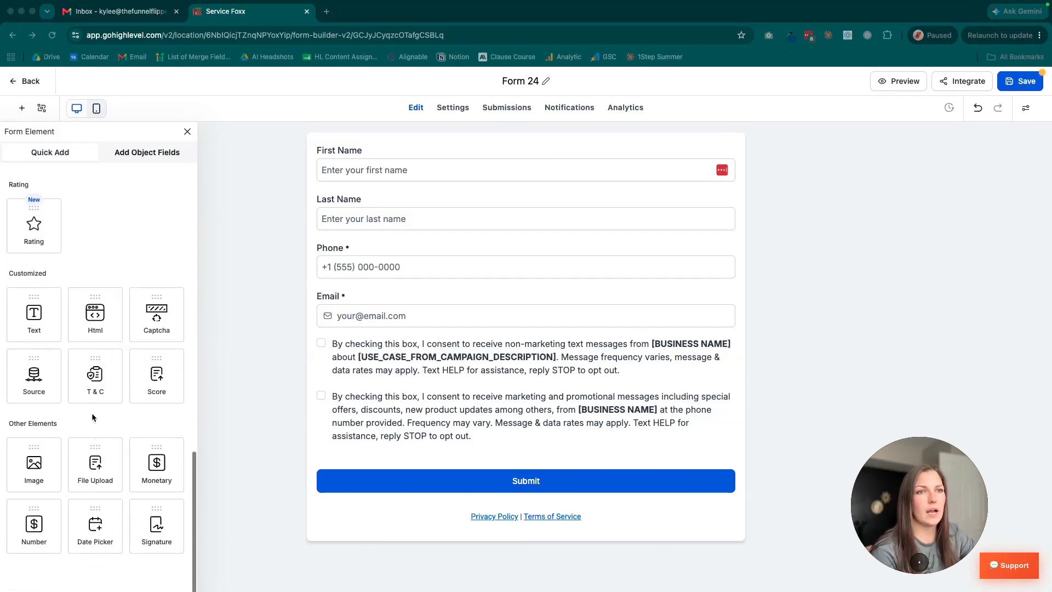
scroll(80, 400, "up", 1)
scroll(80, 400, "up", 8)
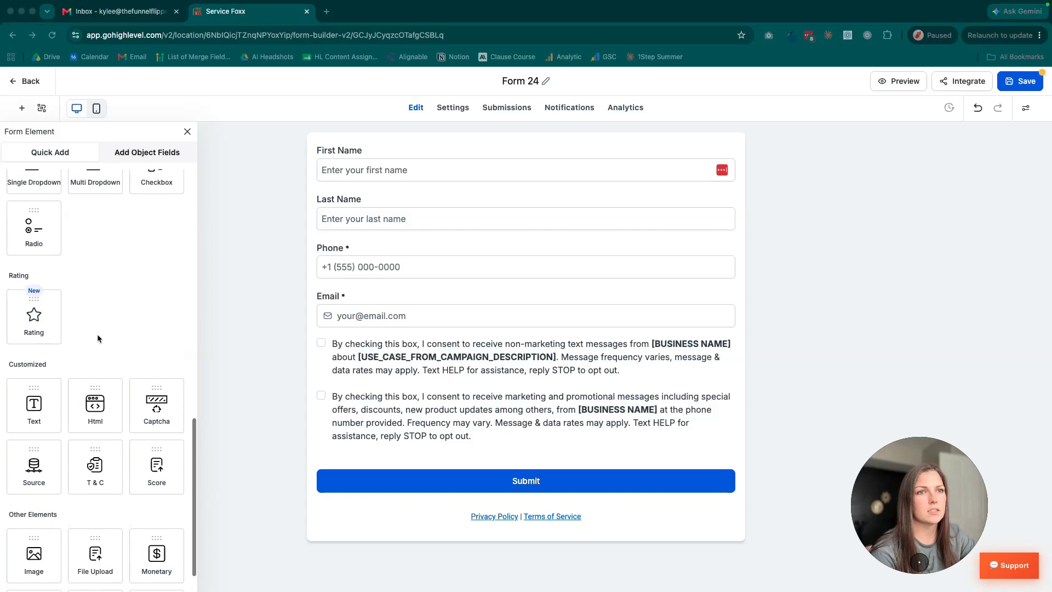
scroll(102, 336, "up", 6)
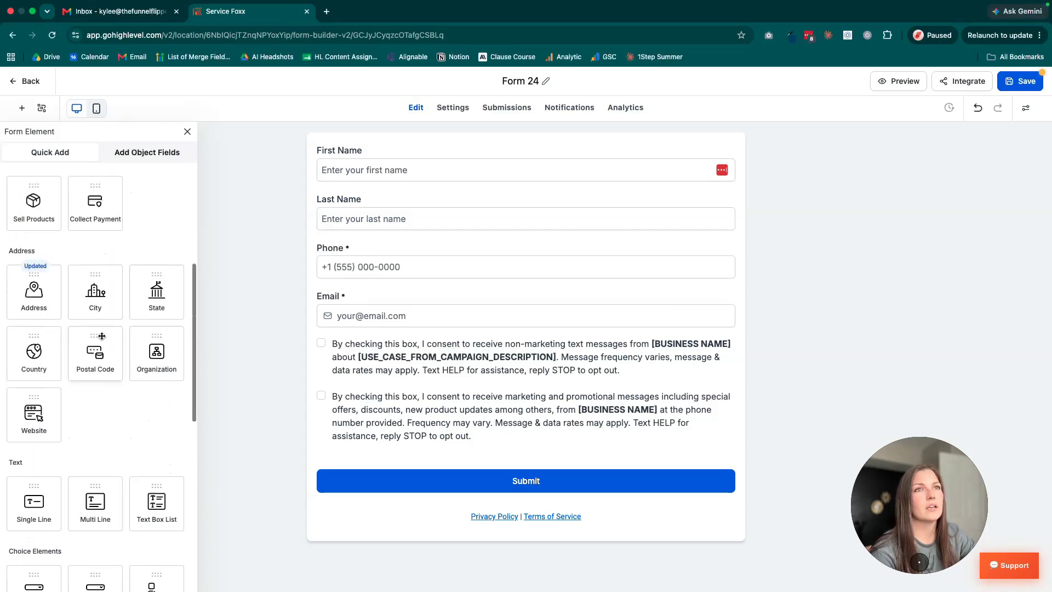
left_click_drag(25, 376, 562, 340)
Delete the T & C element containing both text-message consent checkboxes from the form.
left_click(582, 473)
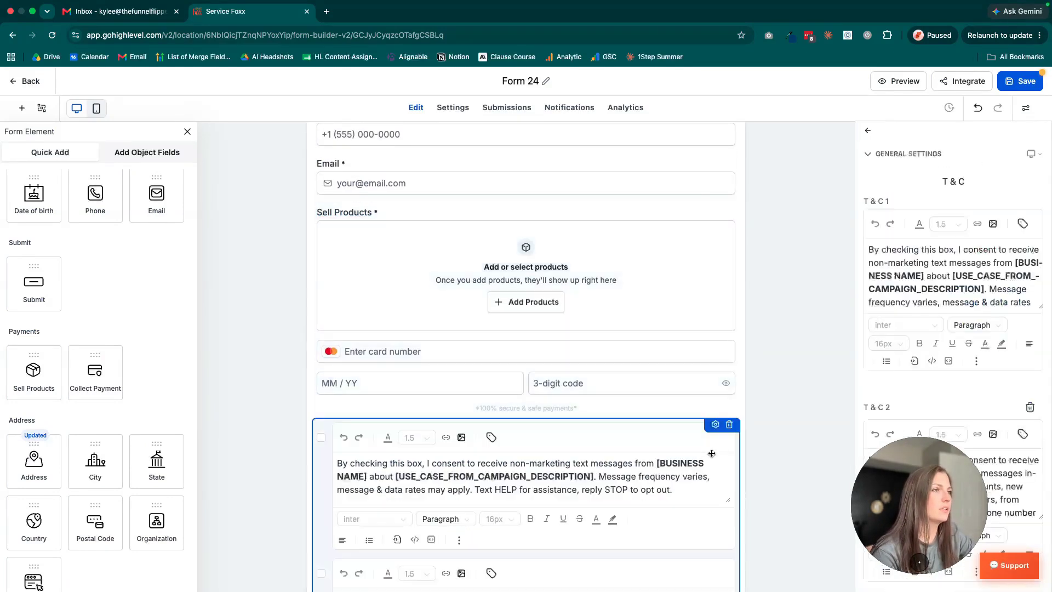
left_click(729, 427)
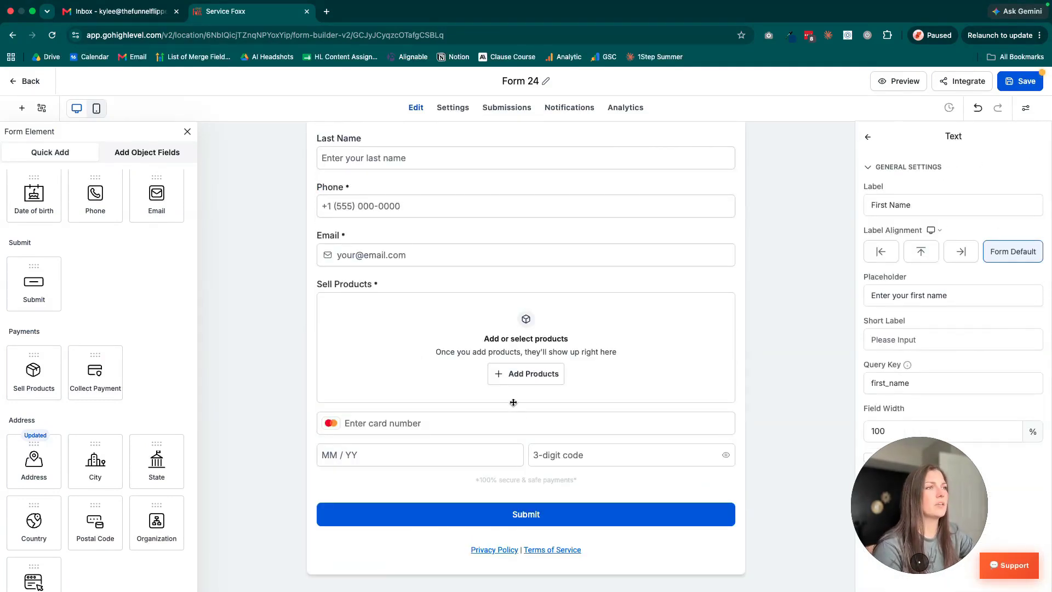
left_click_drag(942, 494, 215, 470)
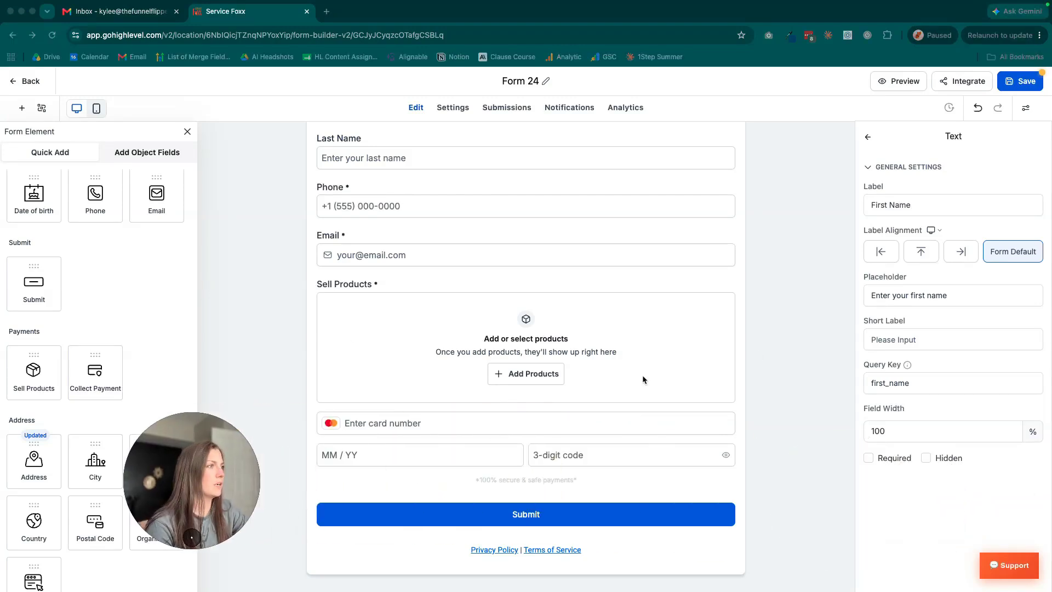
Add Pigeon Forge Cabin #1 - Regular to the Sell Products element as a main product with its quantity hidden.
left_click(532, 374)
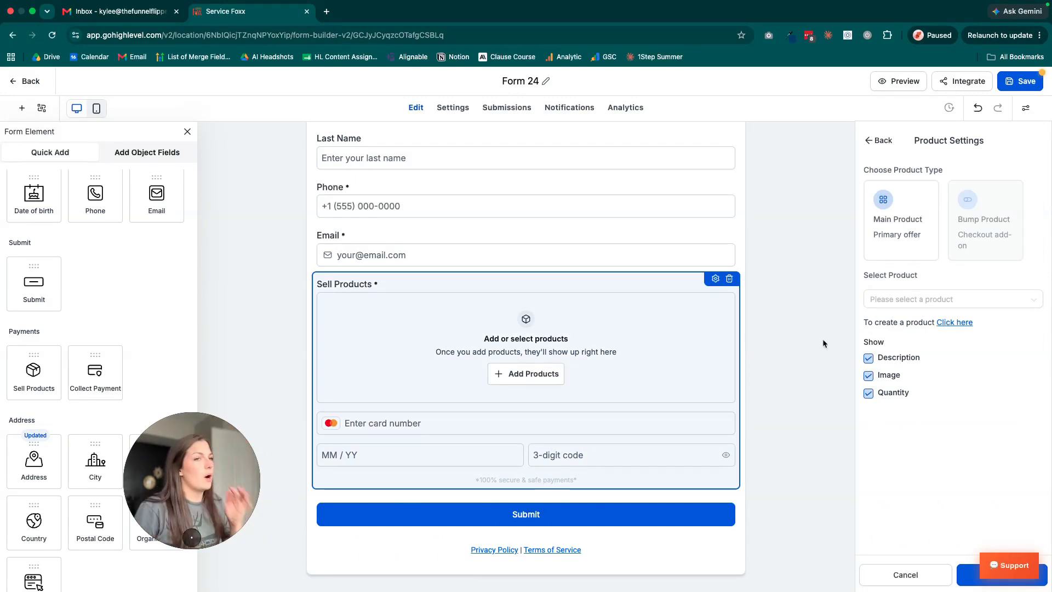
scroll(826, 323, "up", 1)
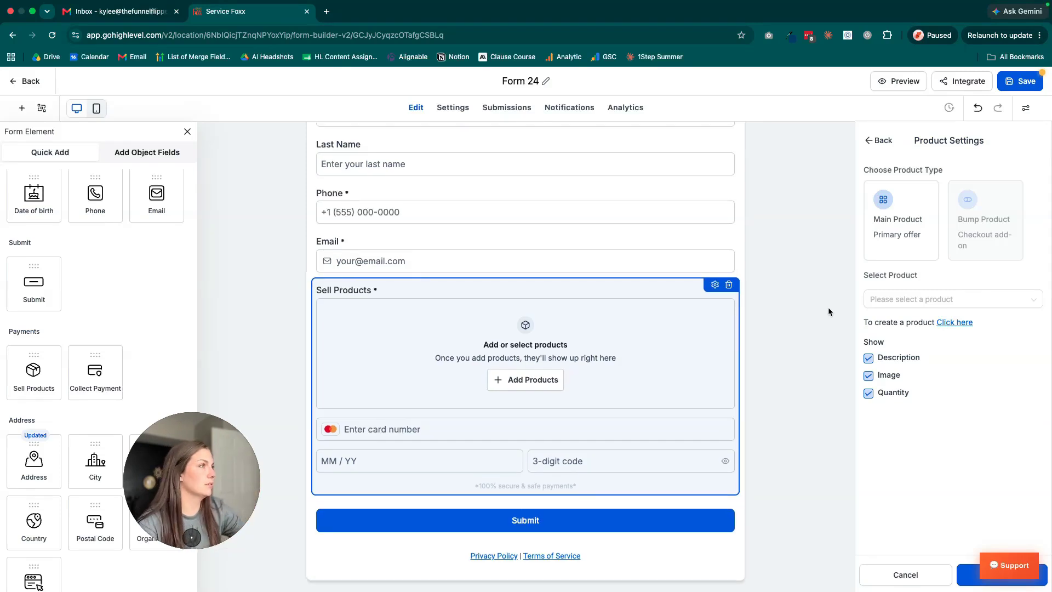
mouse_move(980, 219)
left_click(992, 304)
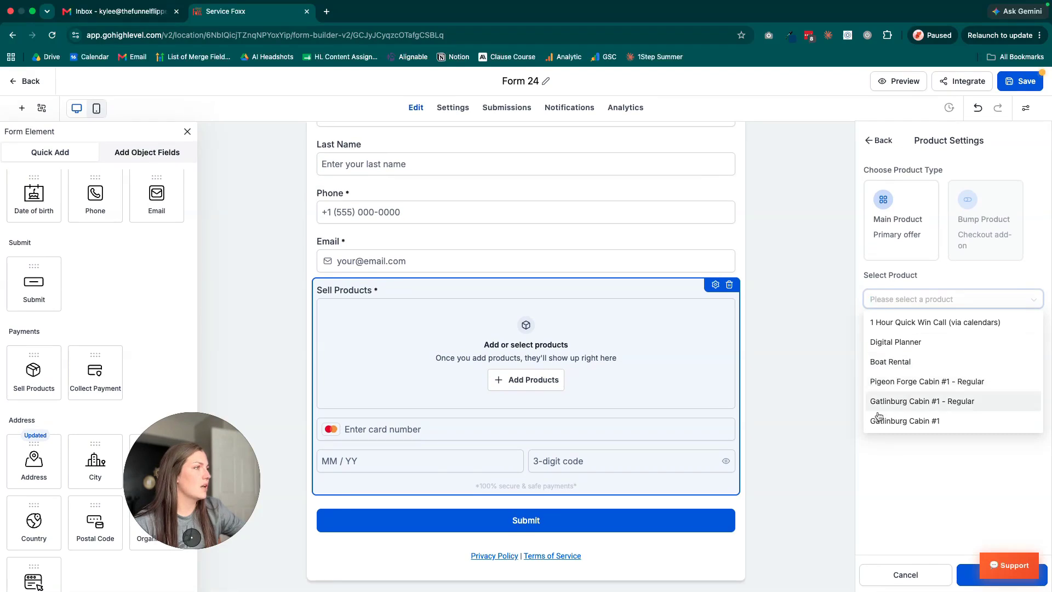
left_click(885, 382)
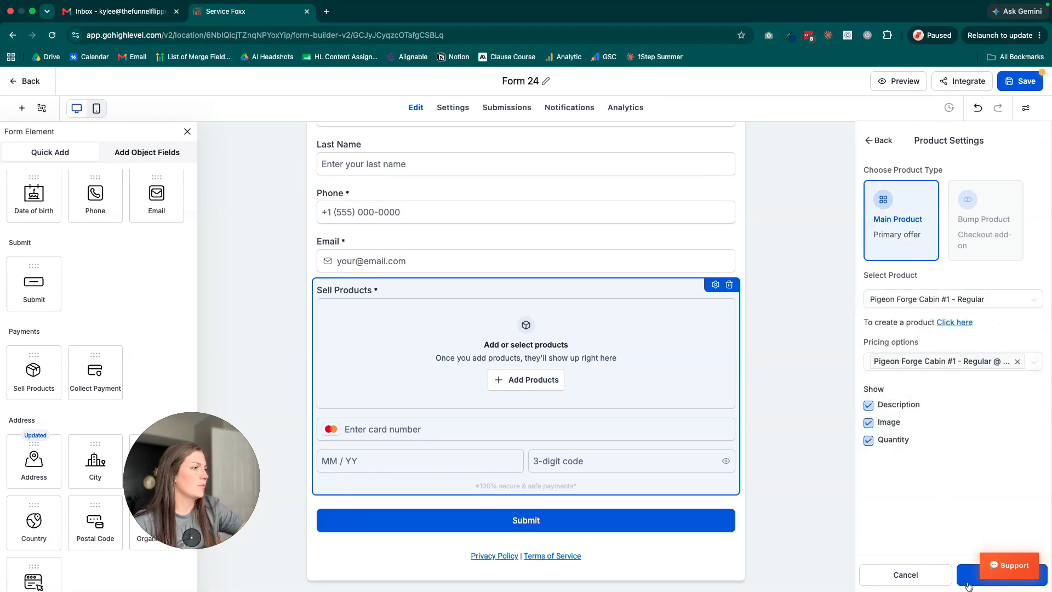
left_click(869, 441)
left_click(965, 578)
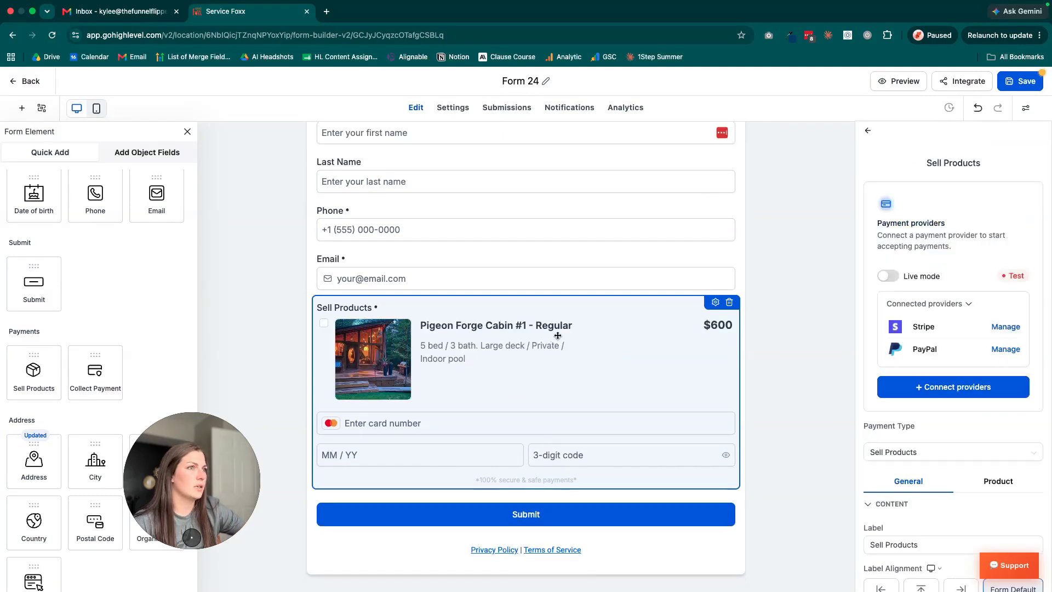
Add Gatlinburg Cabin #1 - Regular as a second product in the Sell Products element.
scroll(936, 393, "down", 4)
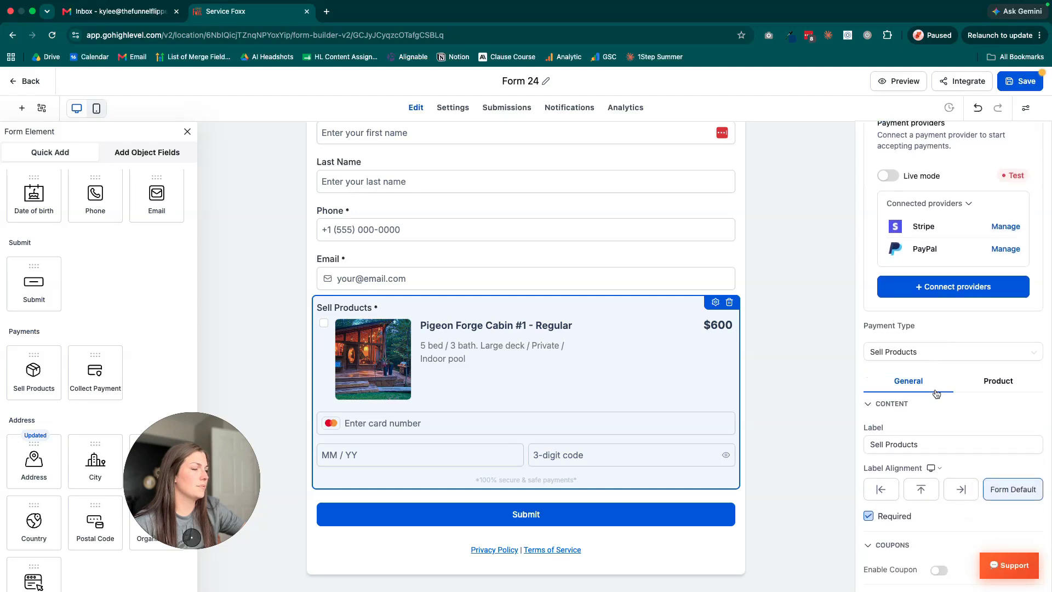
left_click(997, 270)
scroll(944, 360, "down", 2)
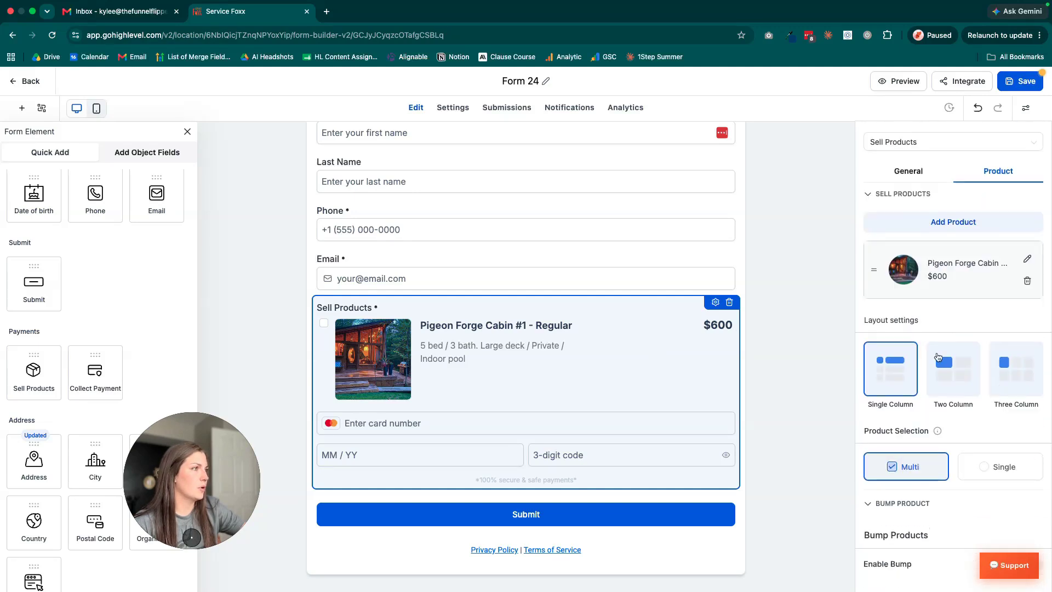
left_click(920, 222)
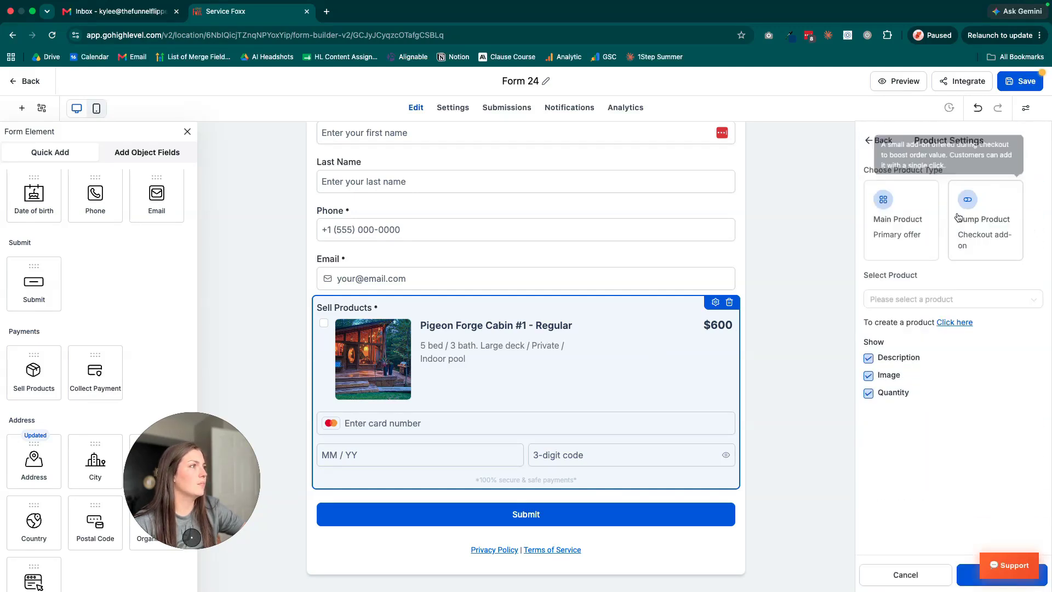
left_click(929, 299)
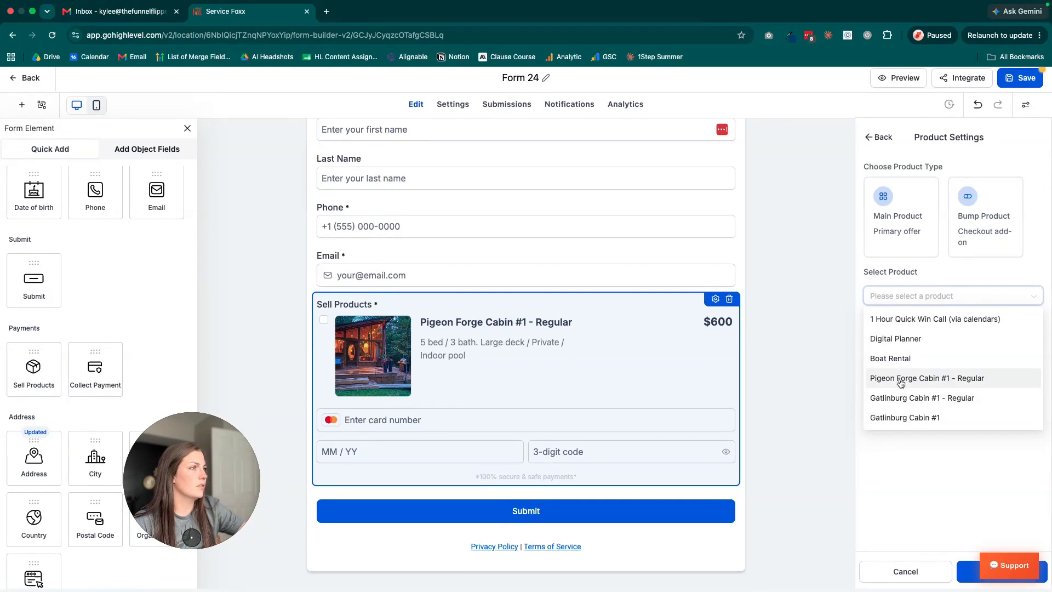
left_click(922, 397)
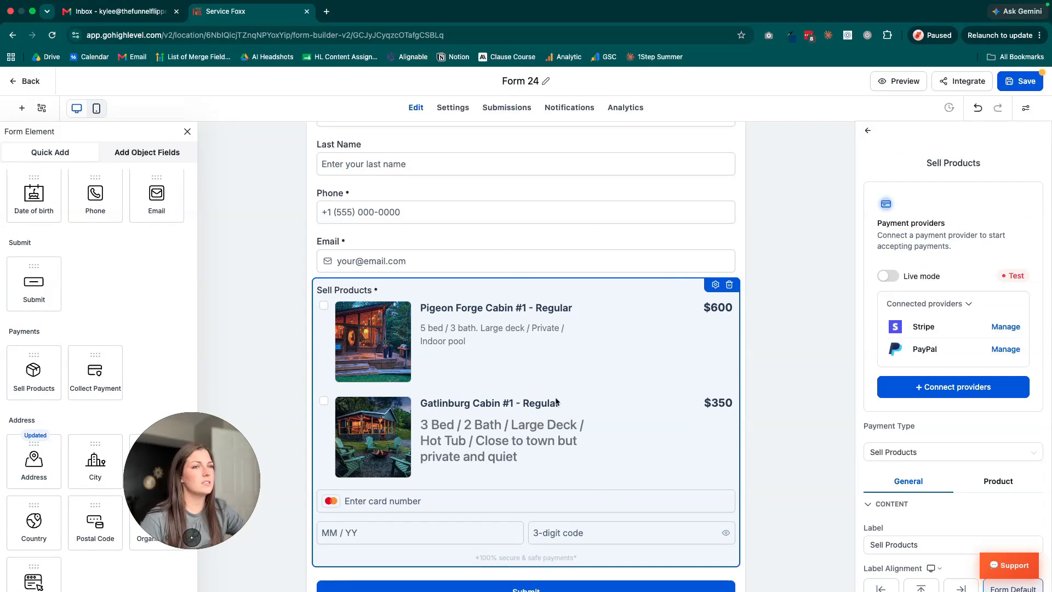
Try enabling coupons on the Sell Products element, and switch them back off.
scroll(843, 376, "down", 1)
scroll(923, 404, "down", 5)
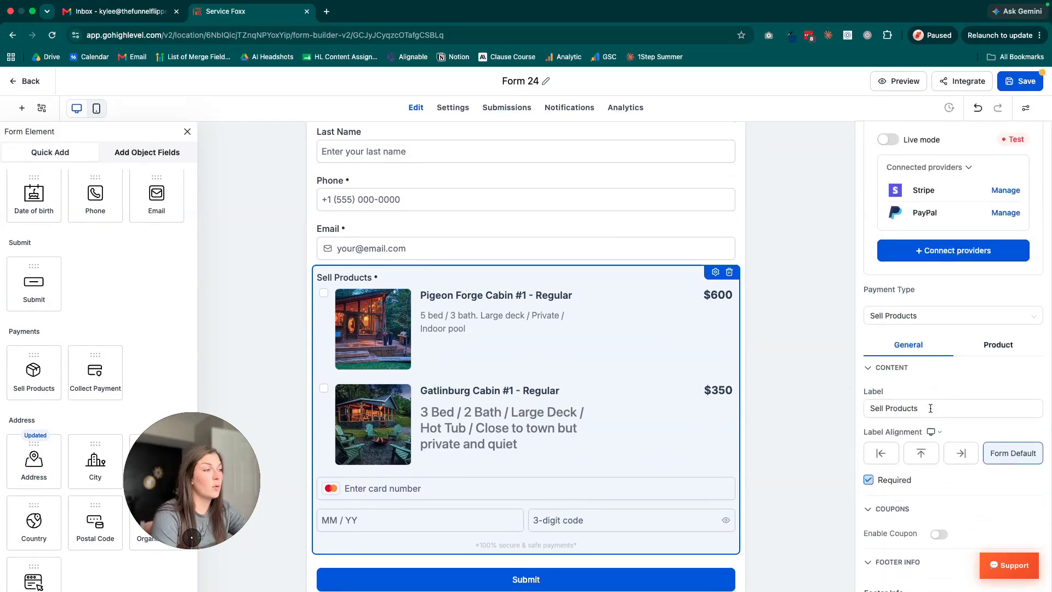
scroll(899, 413, "up", 1)
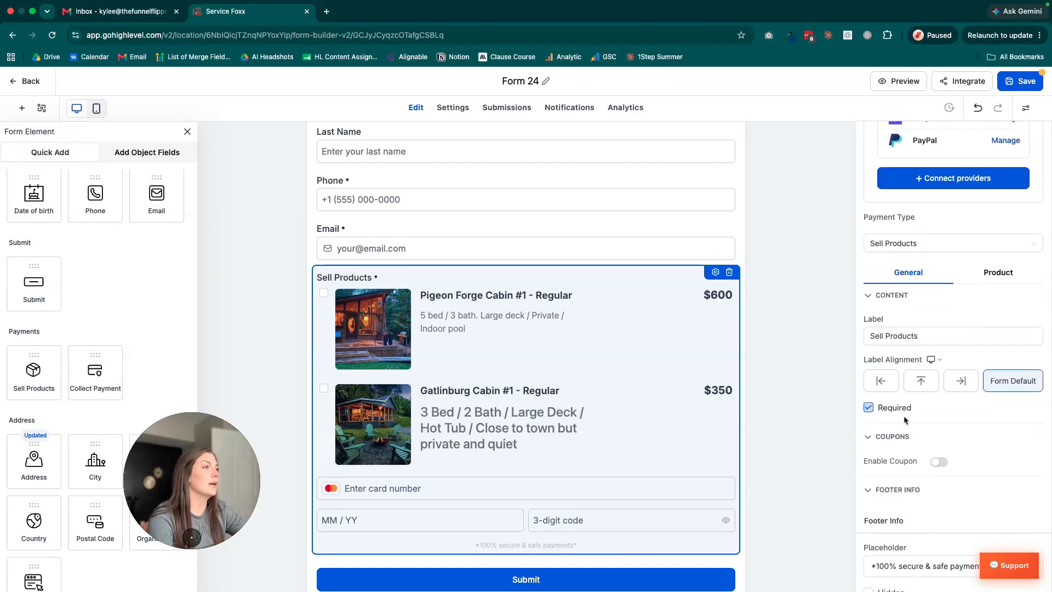
scroll(913, 414, "down", 2)
left_click(939, 371)
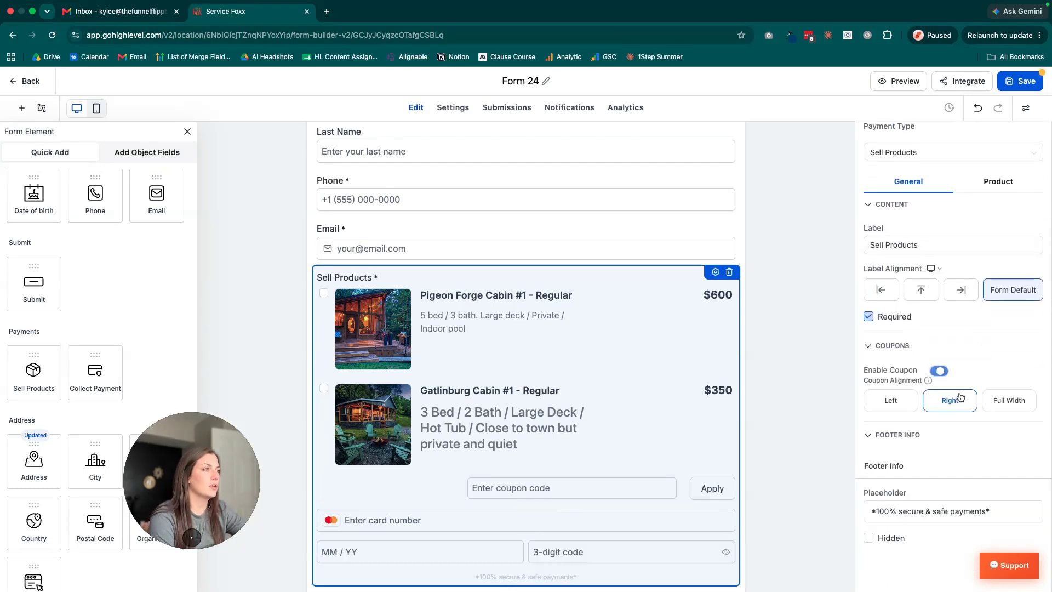
scroll(926, 420, "down", 1)
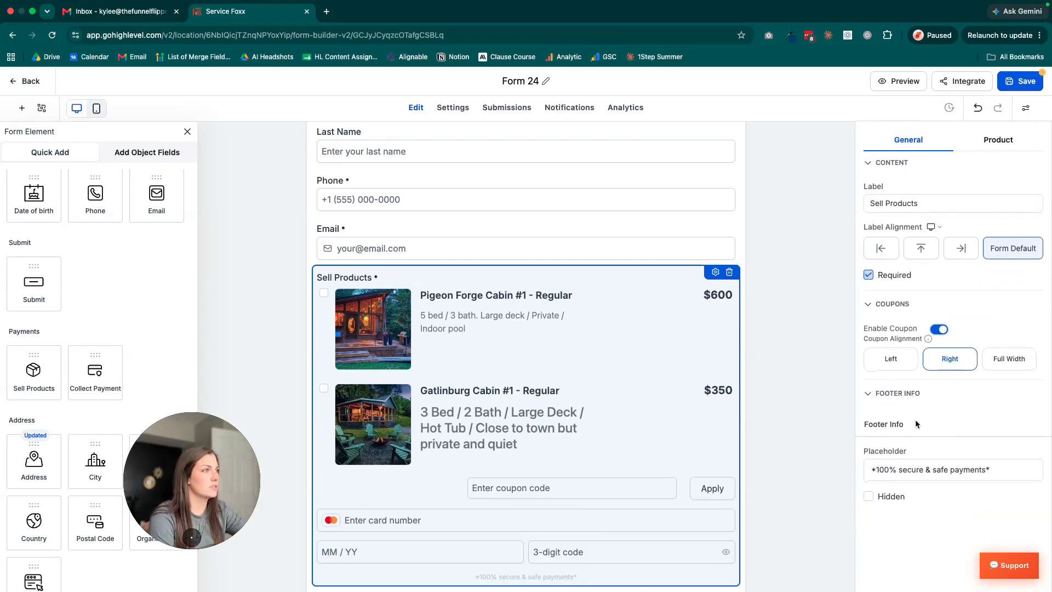
left_click(939, 335)
Open the Pigeon Forge Cabin product's settings, try hiding and reshowing its description, and return without saving.
left_click(998, 266)
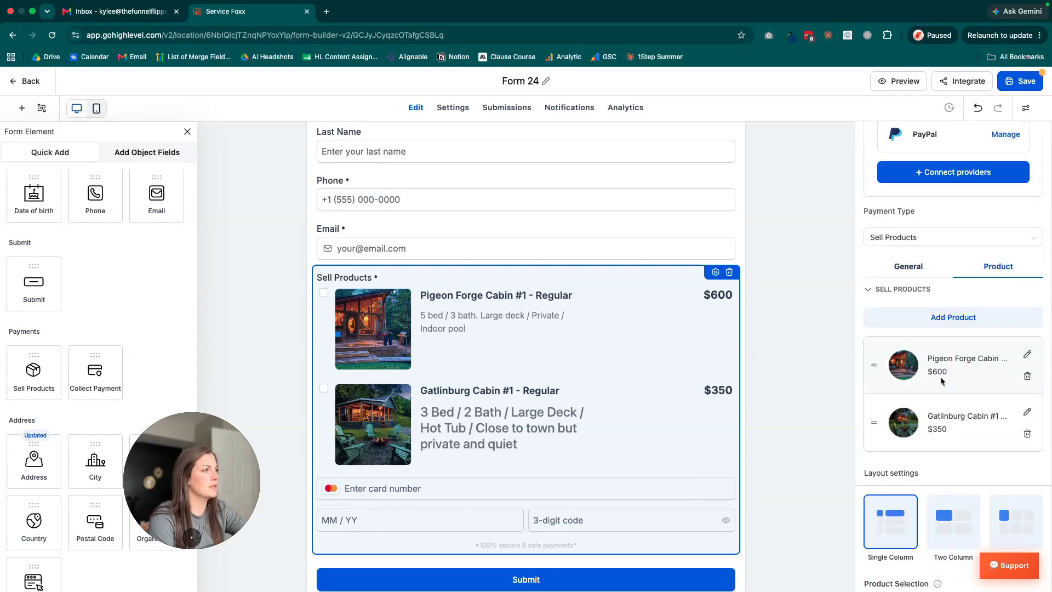
left_click(1027, 355)
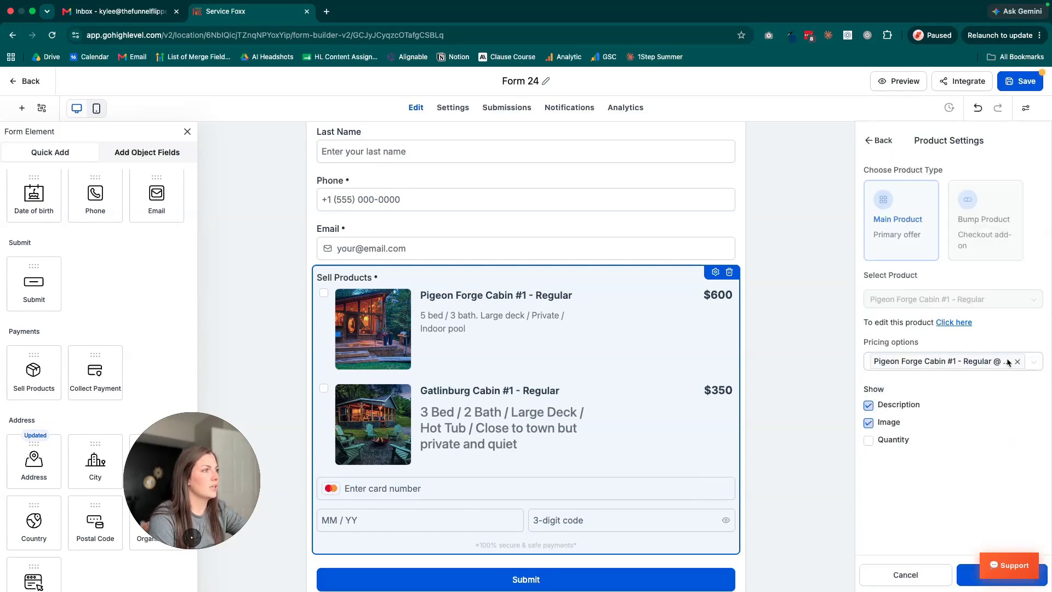
left_click(868, 406)
left_click(871, 407)
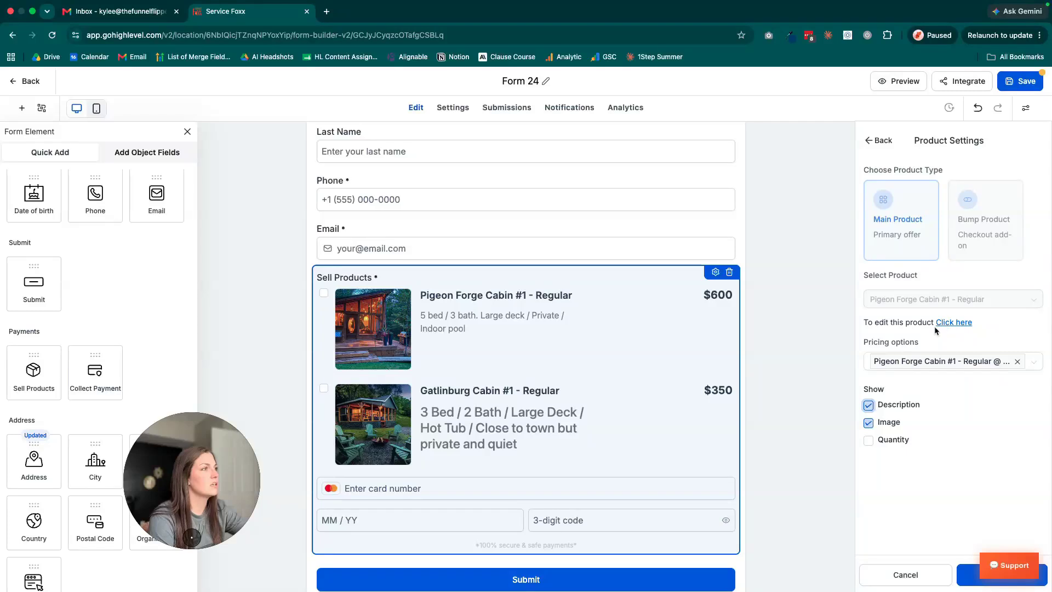
left_click(877, 140)
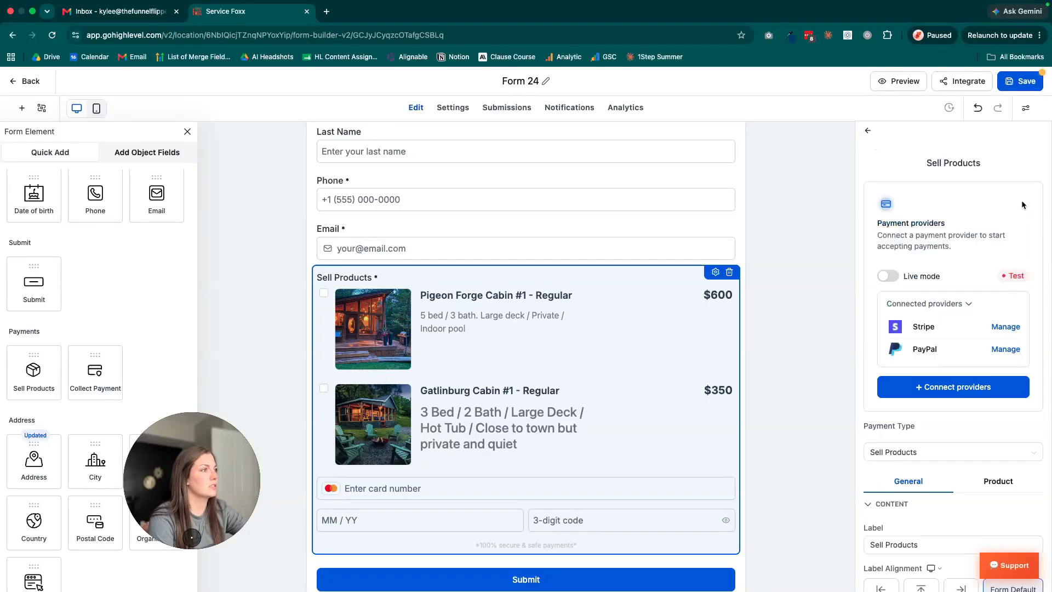
Lay the products out in two columns and set Product Selection to Single.
scroll(946, 433, "down", 5)
left_click(995, 221)
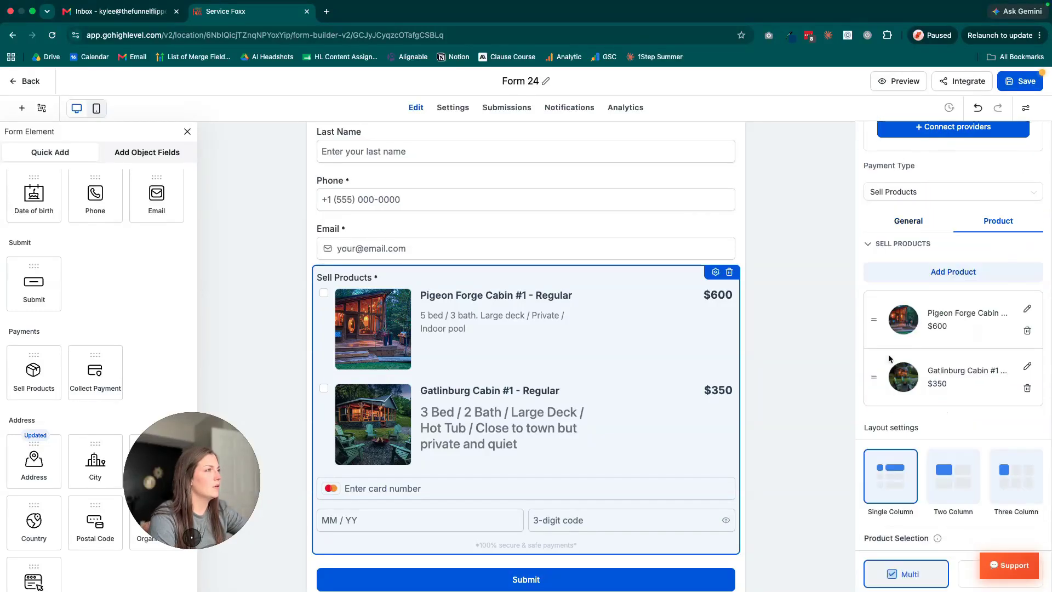
scroll(888, 359, "down", 3)
left_click(963, 345)
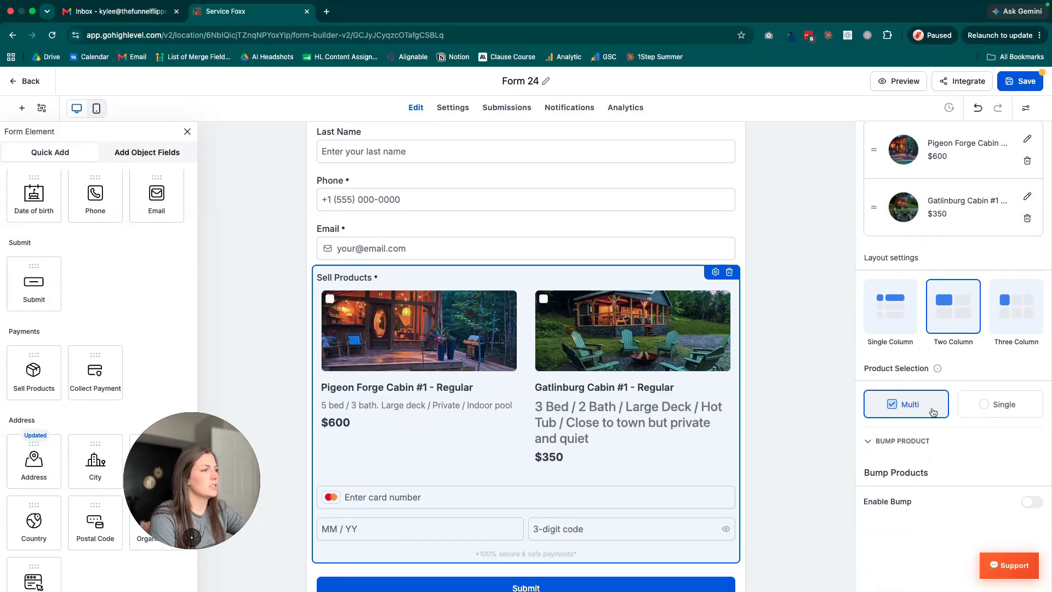
left_click(984, 404)
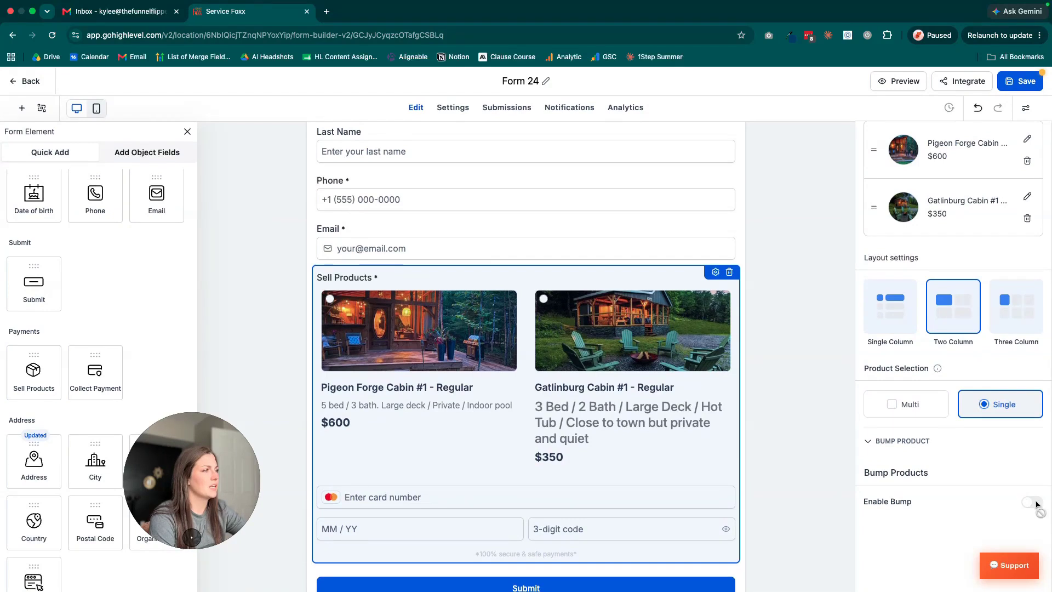
Set up another product as a Bump Product, choosing Boat Rental with the price option Boat Rental @ 200.
scroll(951, 304, "up", 3)
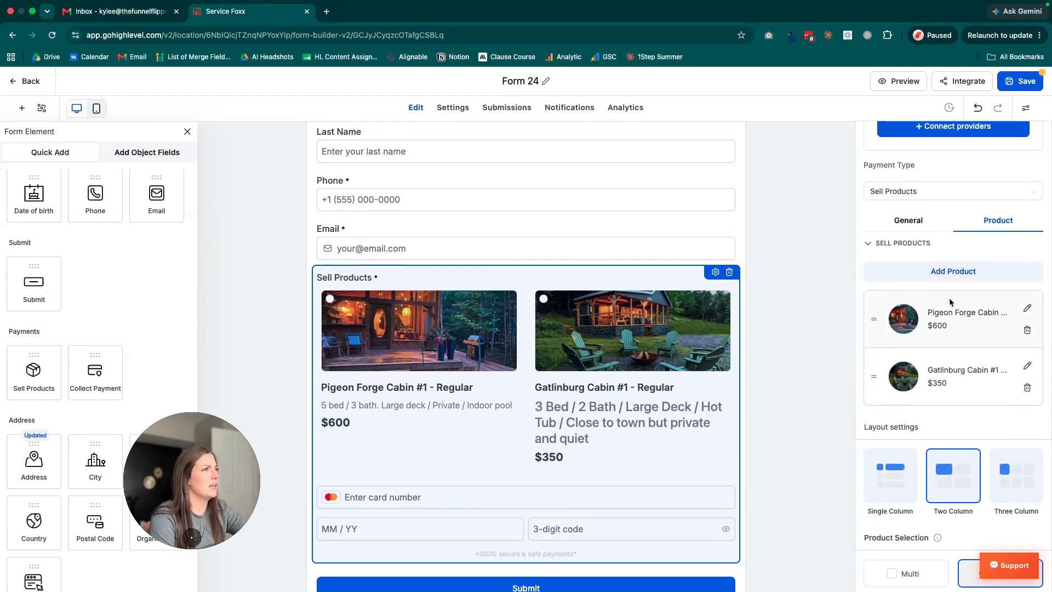
left_click(941, 278)
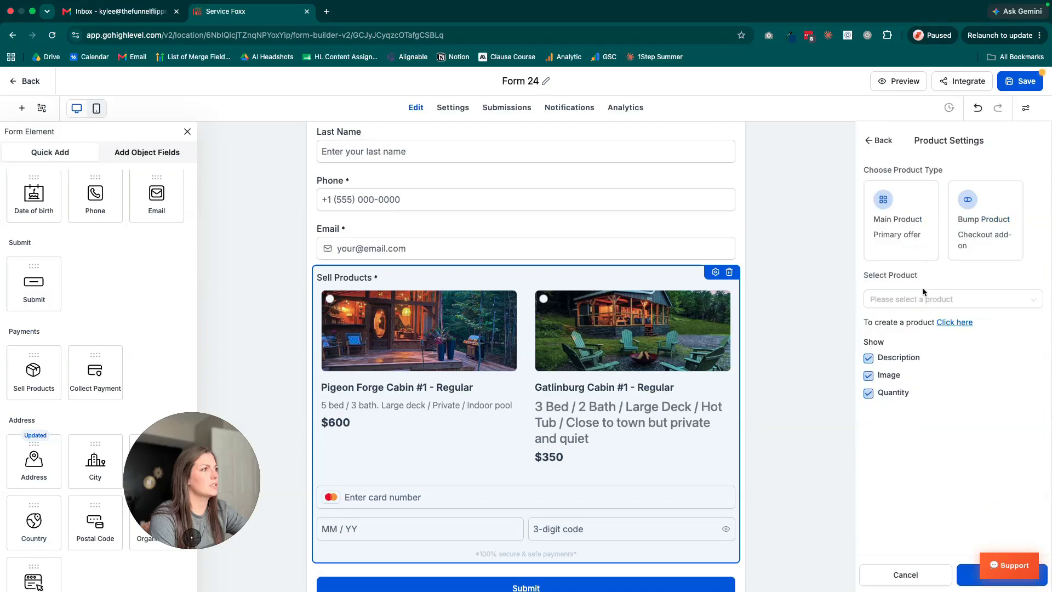
left_click(981, 299)
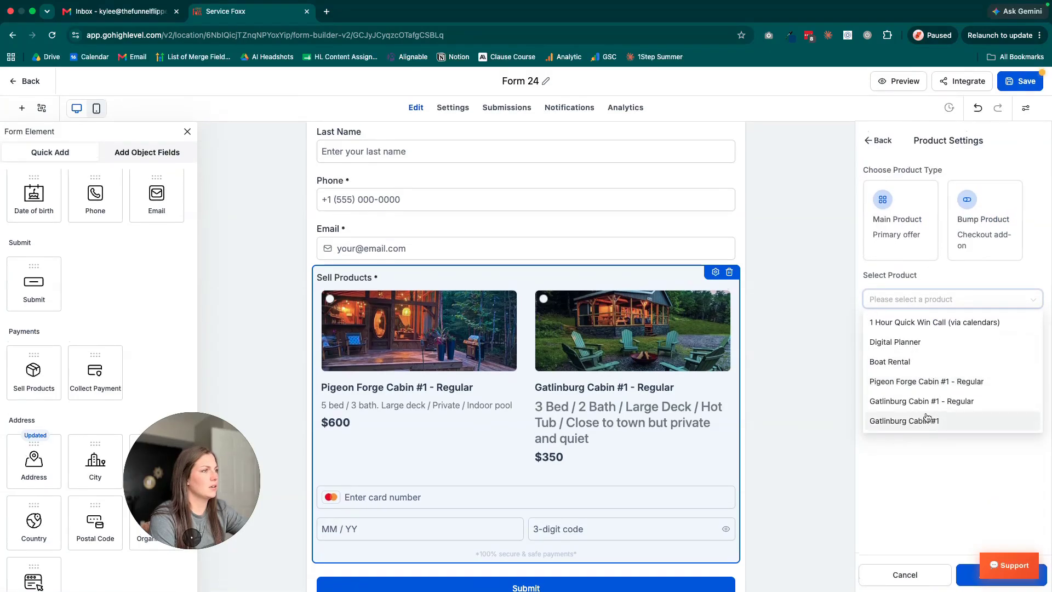
left_click(899, 362)
left_click(984, 208)
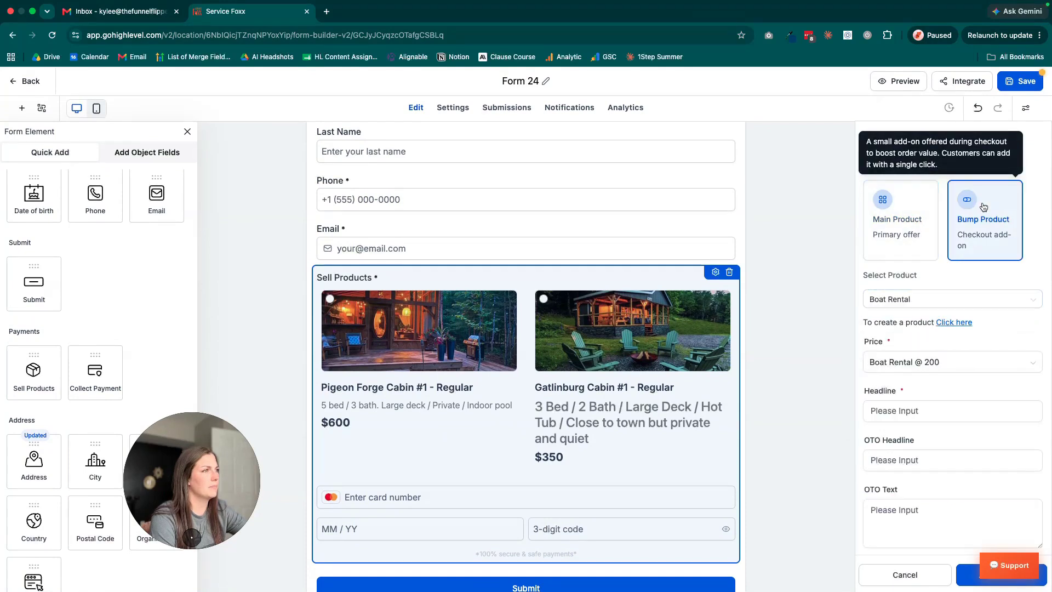
scroll(984, 208, "down", 1)
left_click(902, 300)
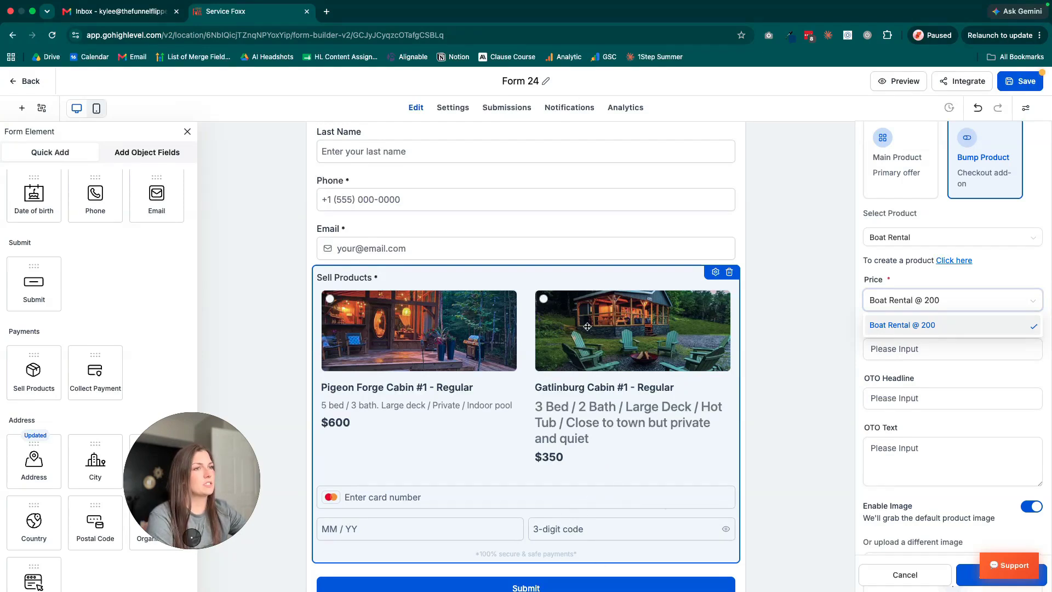
left_click(961, 372)
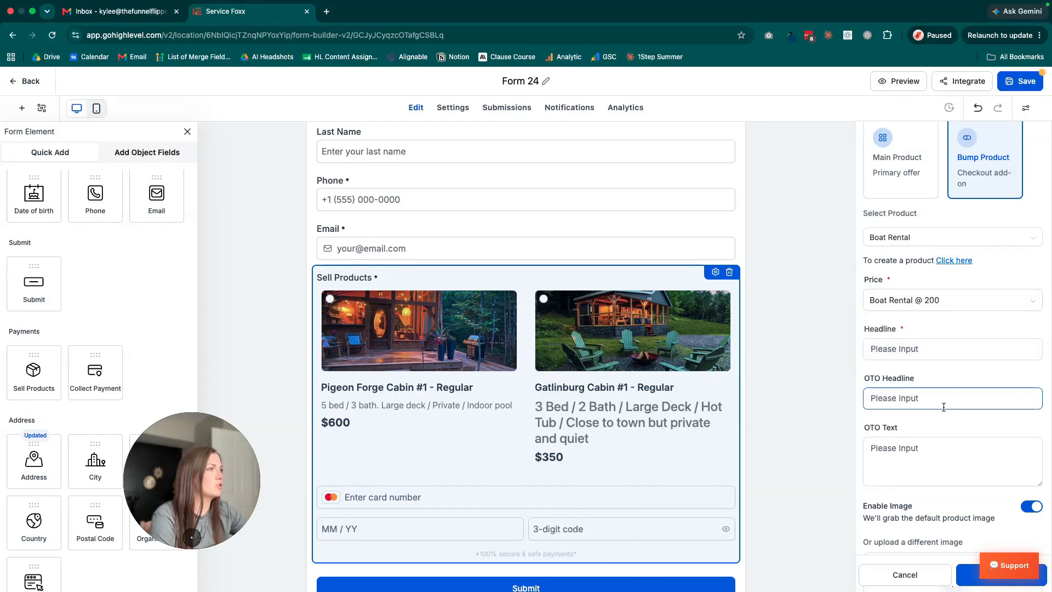
Set the Boat Rental bump product's headline to "Add a Boat Rental" and save the bump product to the form.
scroll(944, 406, "down", 2)
left_click(956, 580)
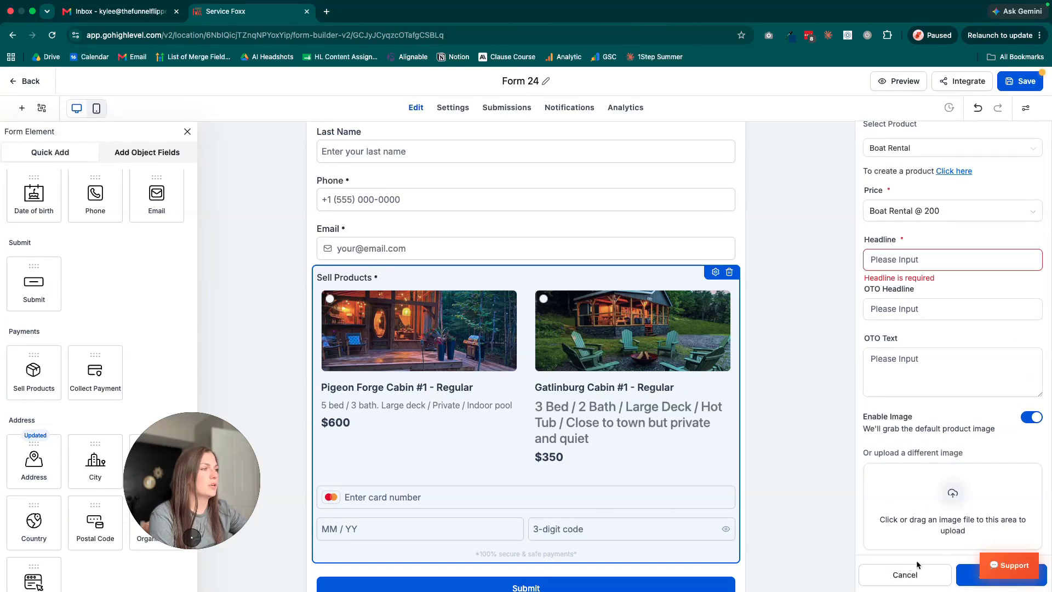
left_click(976, 261)
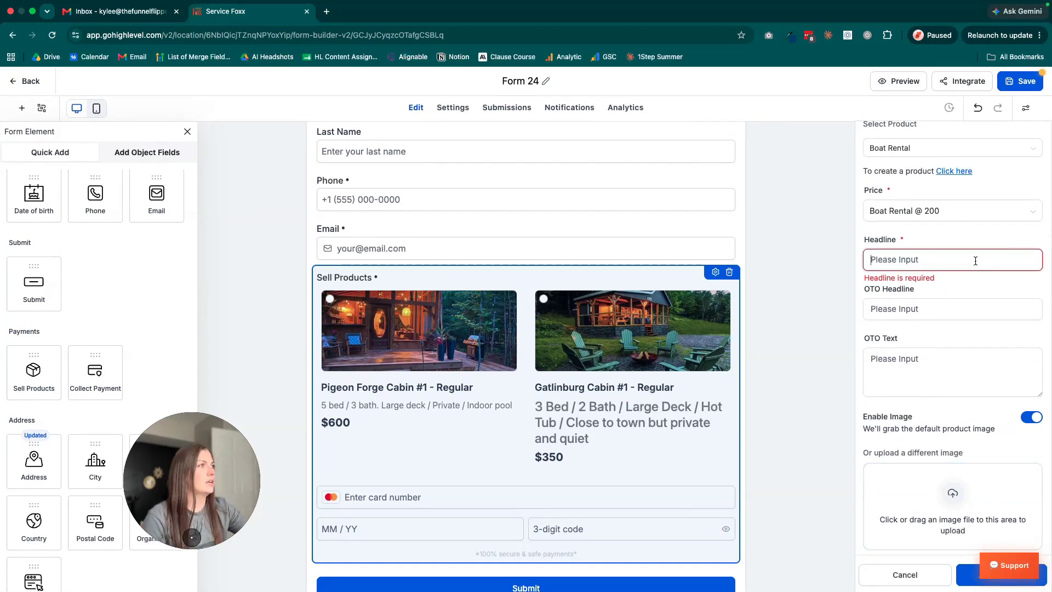
type("Add as")
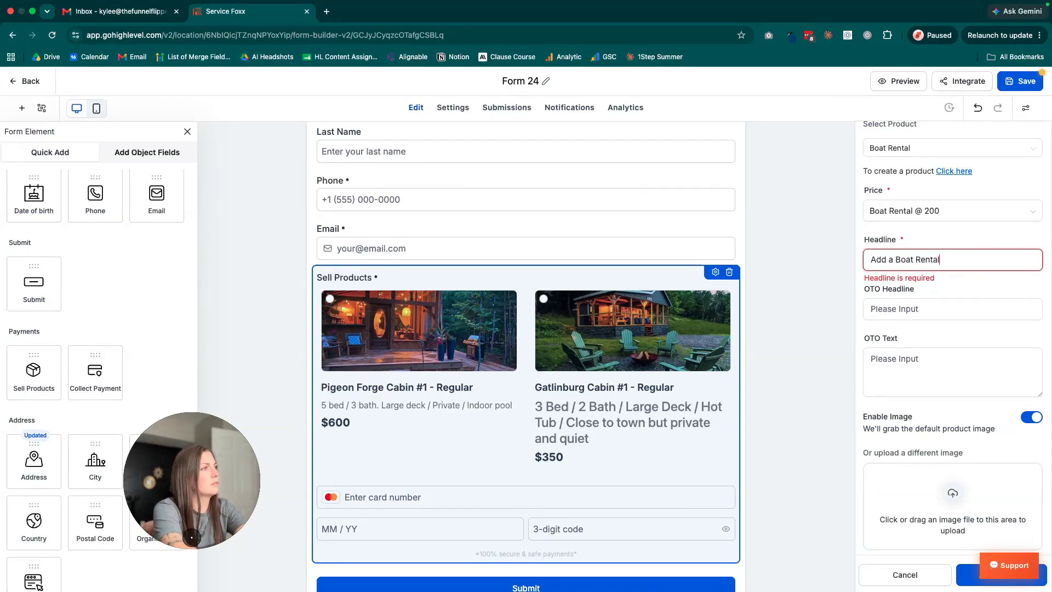
left_click(965, 573)
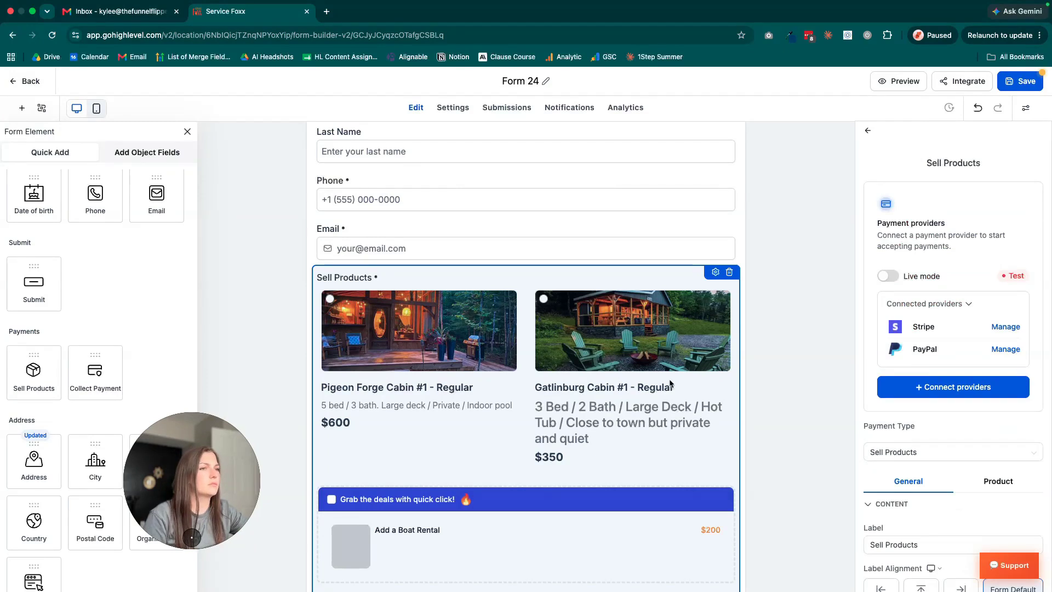
scroll(670, 383, "down", 3)
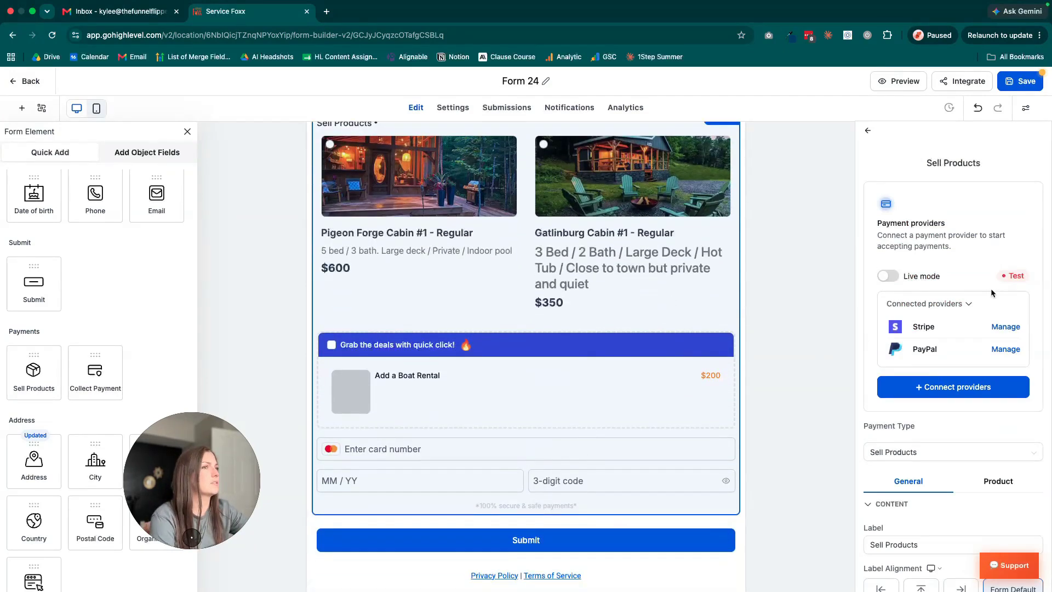
Try adding 1 Hour Quick Win Call (via calendars) as another product, and open and close the product creation page.
left_click(999, 481)
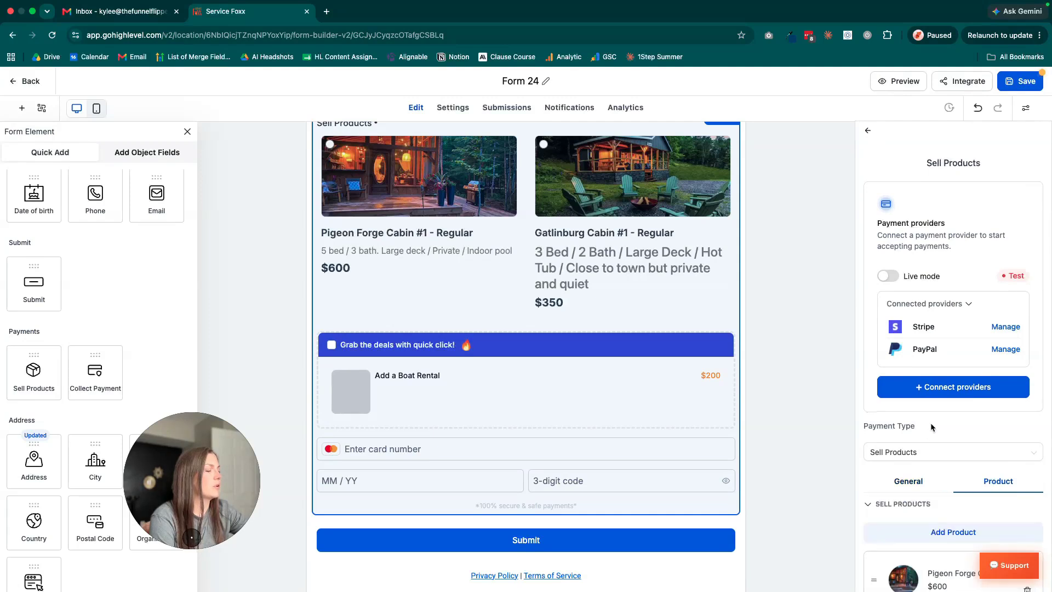
scroll(935, 425, "down", 5)
left_click(959, 242)
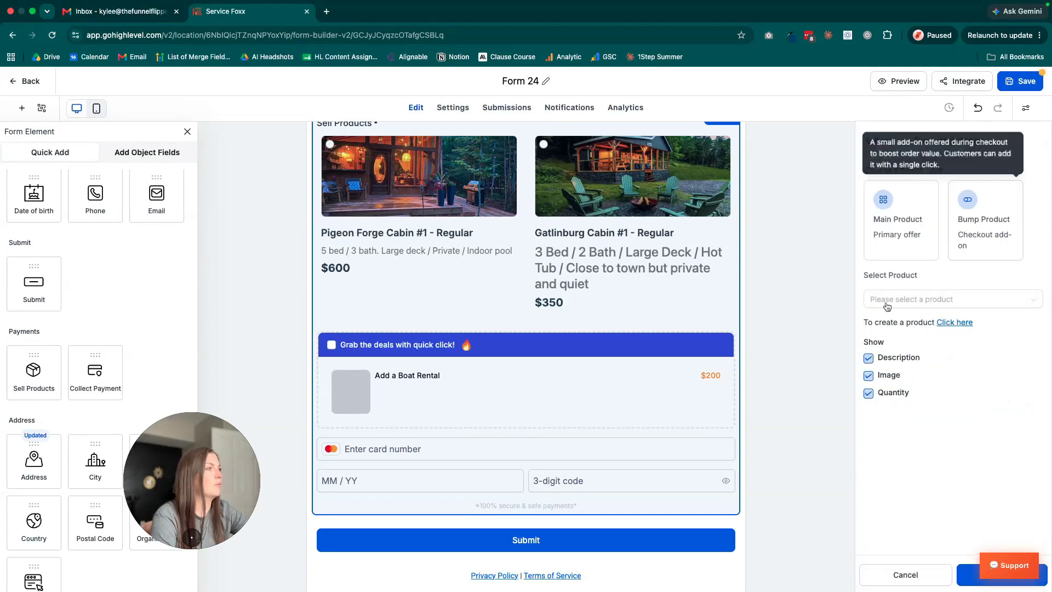
left_click(926, 299)
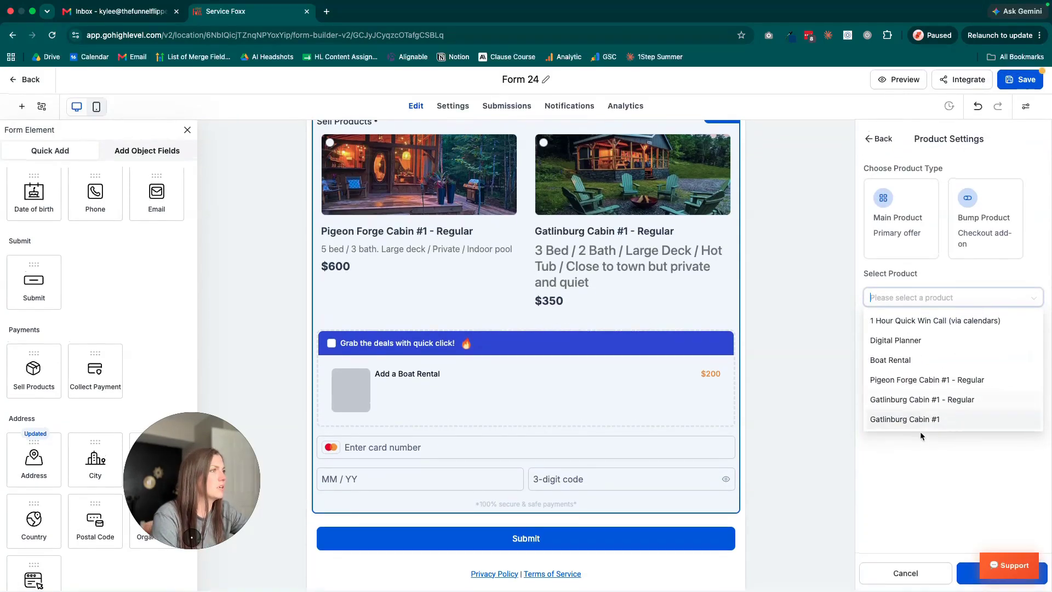
left_click(981, 322)
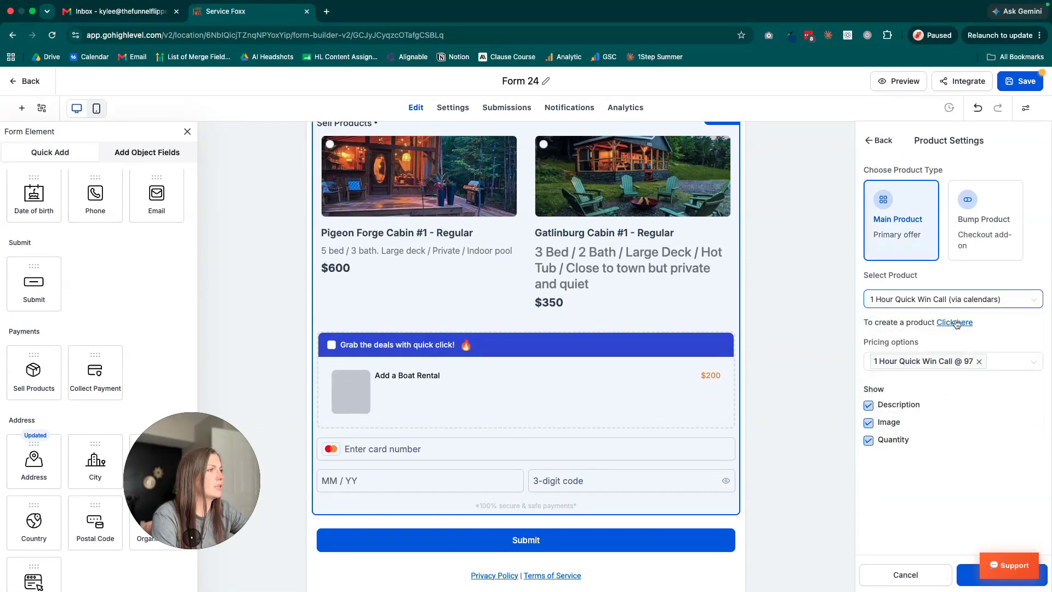
left_click(956, 323)
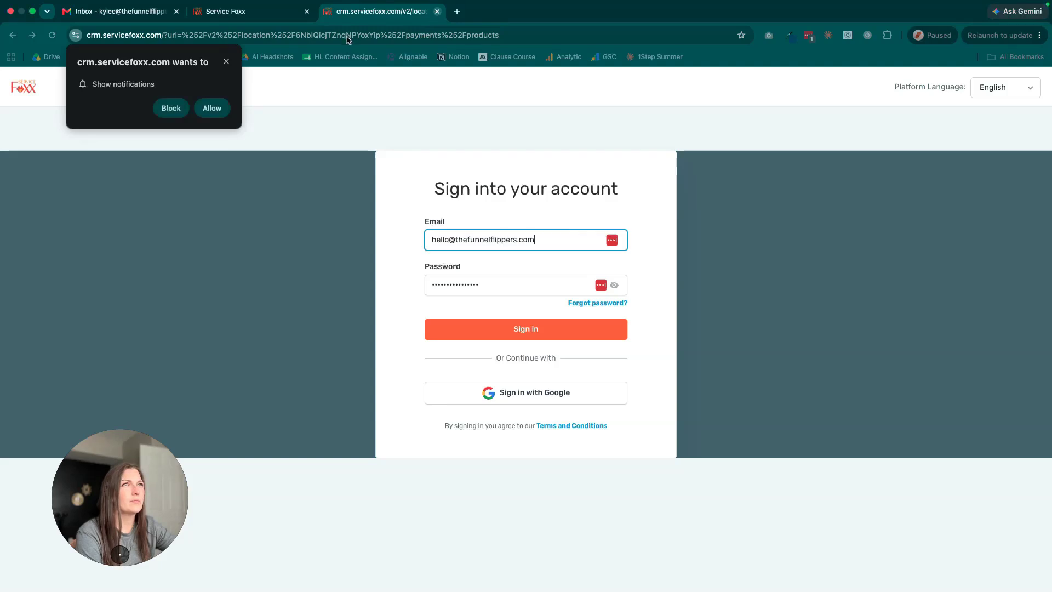
key("super+w")
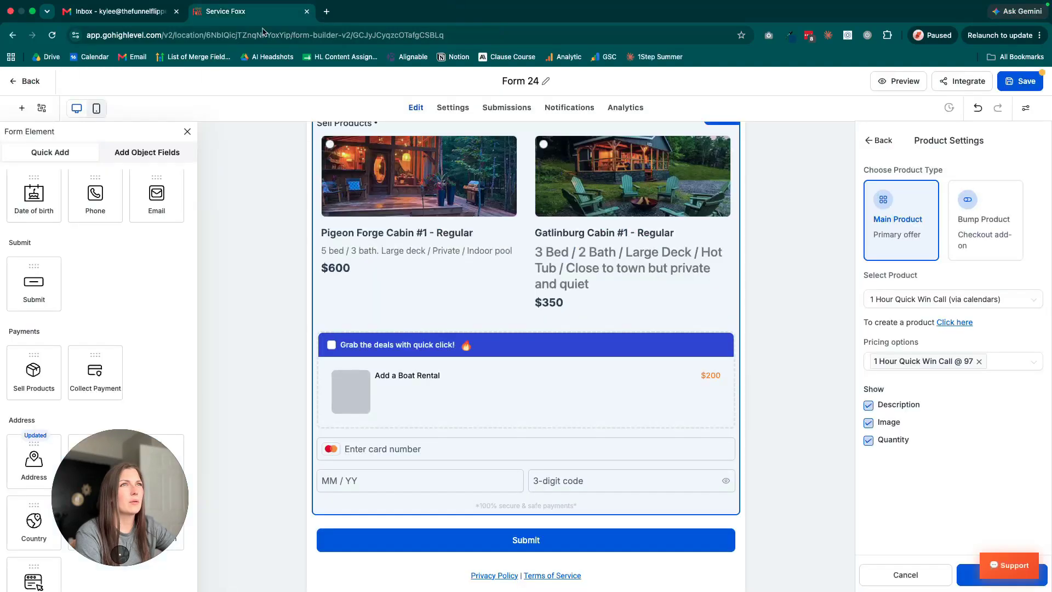
Save the form and open its preview.
left_click(1023, 88)
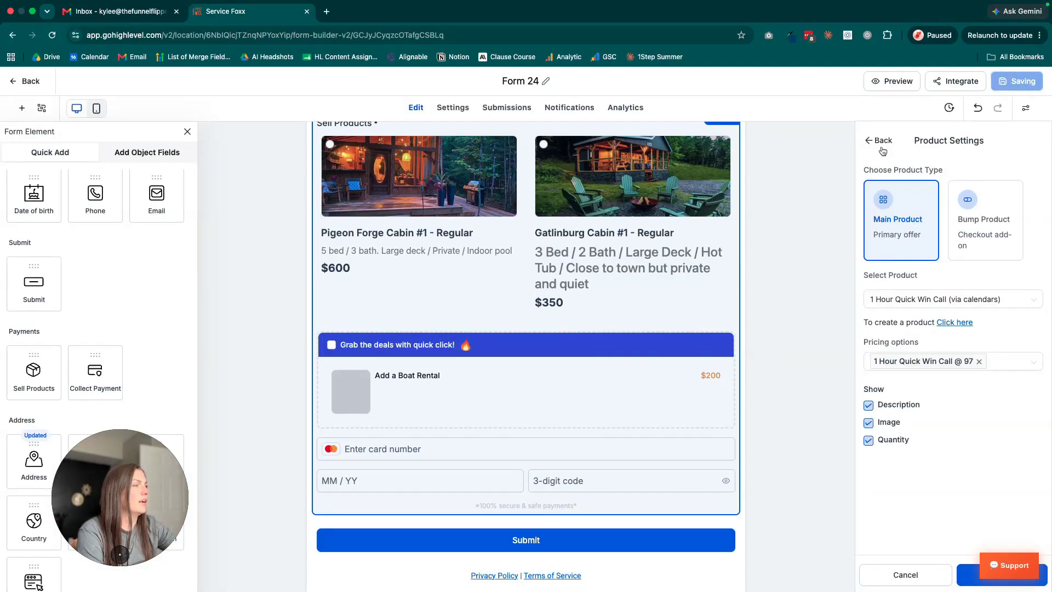
left_click(899, 82)
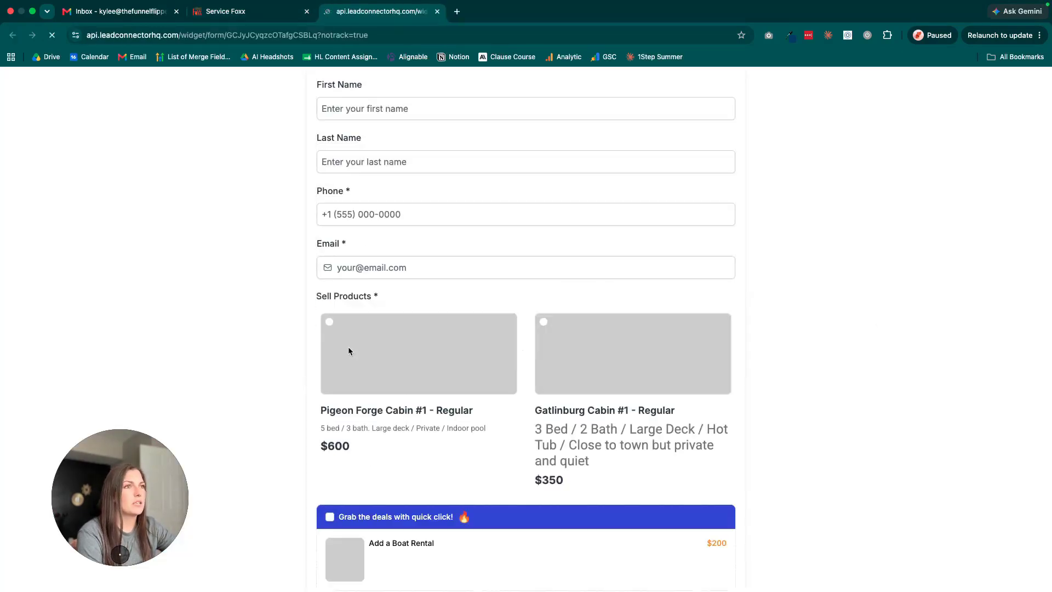
Test single product selection in the preview by choosing the Pigeon Forge cabin, switching to the Gatlinburg cabin, and reviewing the order summary.
scroll(275, 365, "down", 1)
left_click(329, 262)
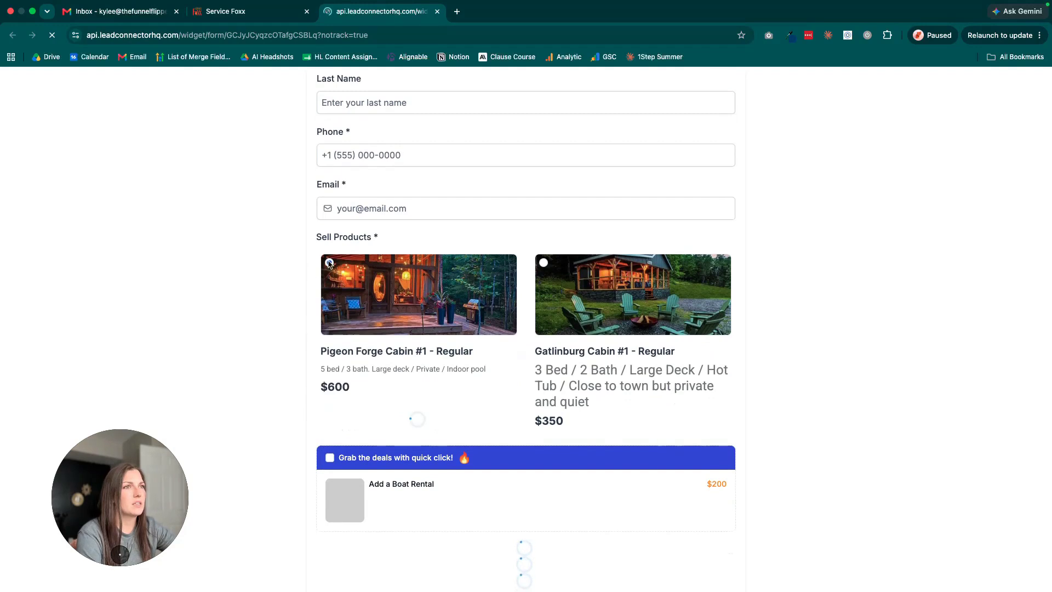
left_click(543, 263)
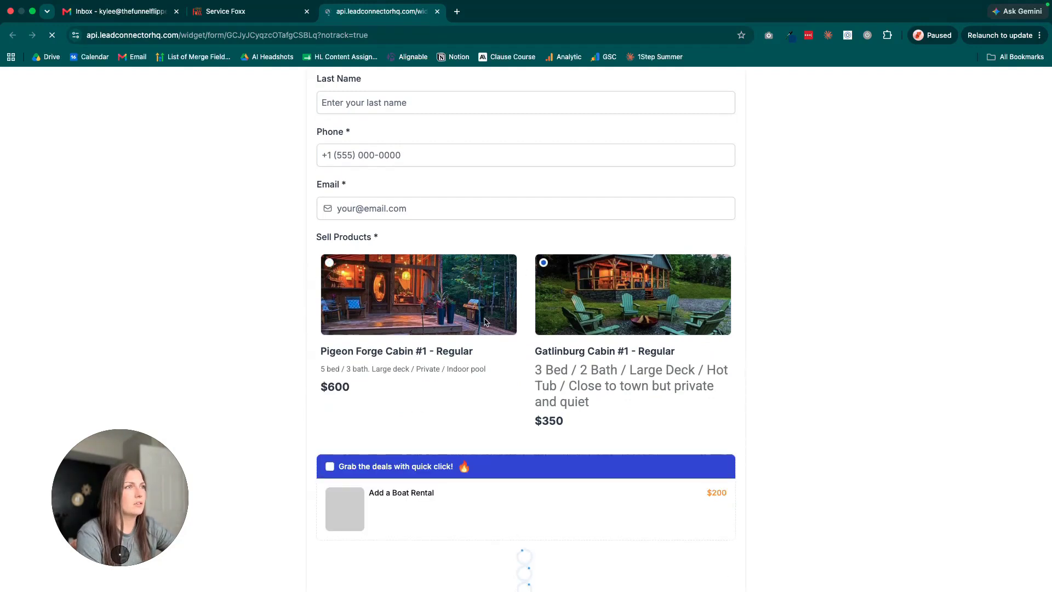
scroll(427, 313, "down", 5)
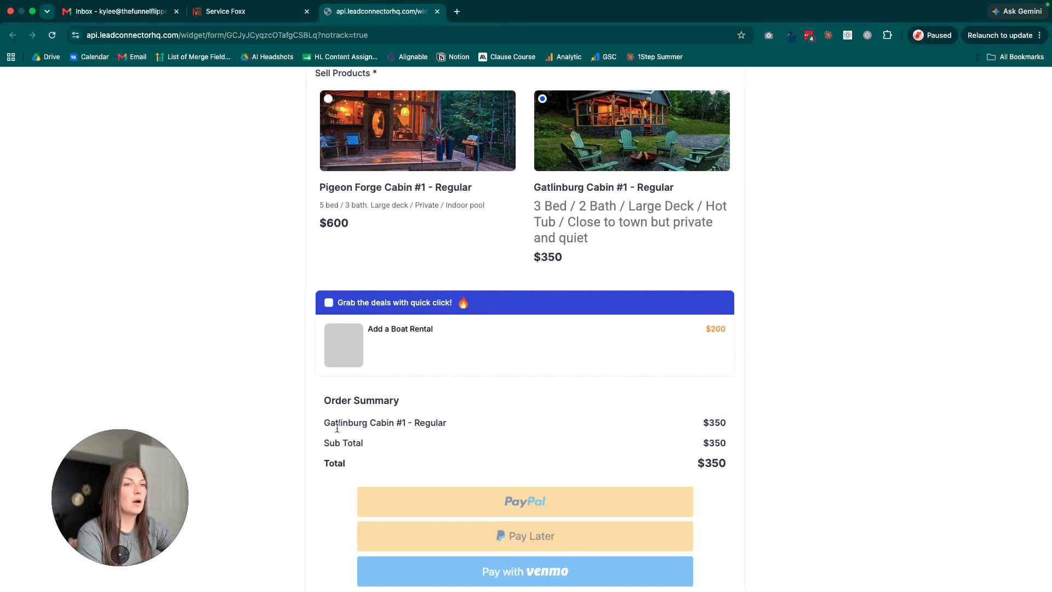
scroll(336, 430, "down", 1)
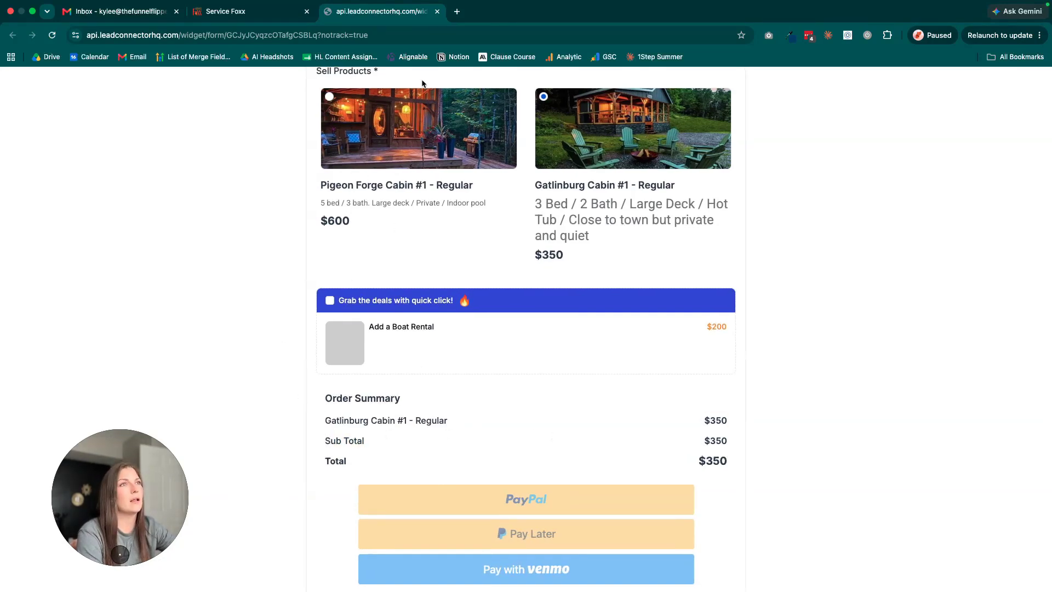
Select the Pigeon Forge cabin with the Boat Rental bump offer in the preview, and review the order summary and payment options.
left_click(330, 97)
scroll(399, 278, "down", 1)
left_click(330, 255)
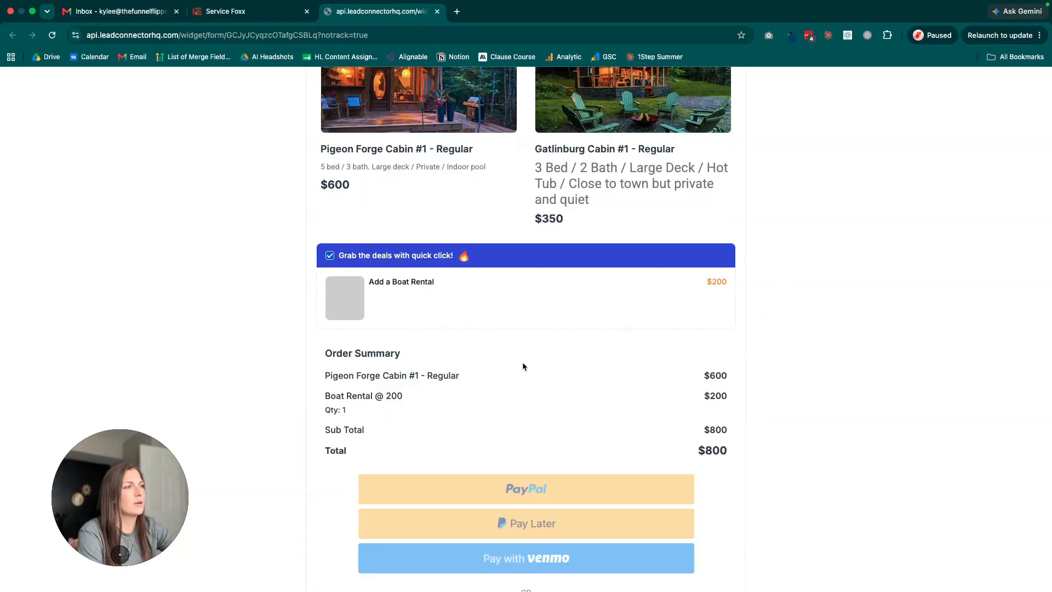
scroll(522, 363, "down", 1)
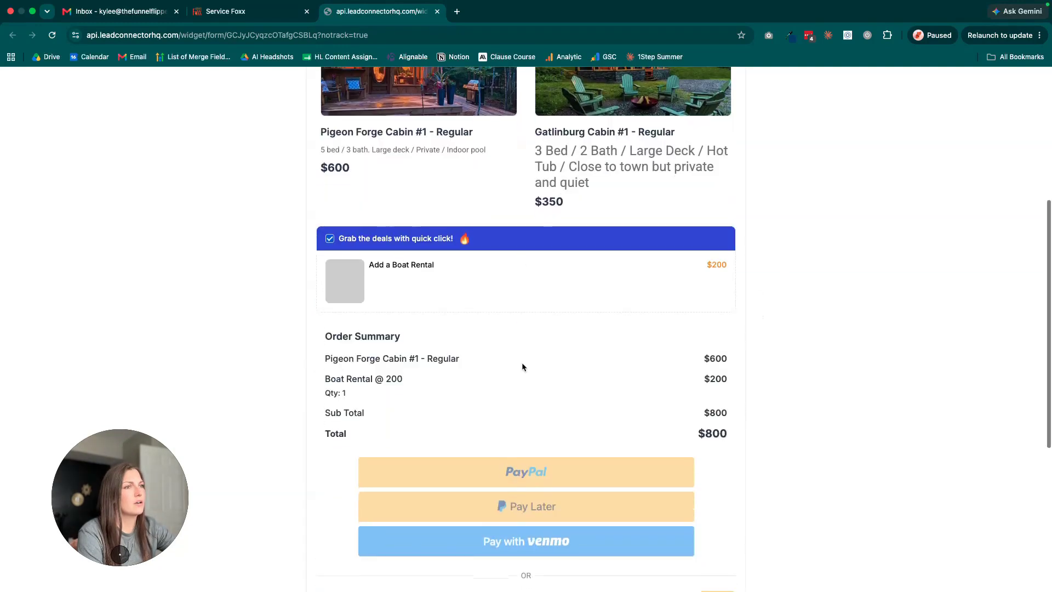
scroll(699, 386, "down", 1)
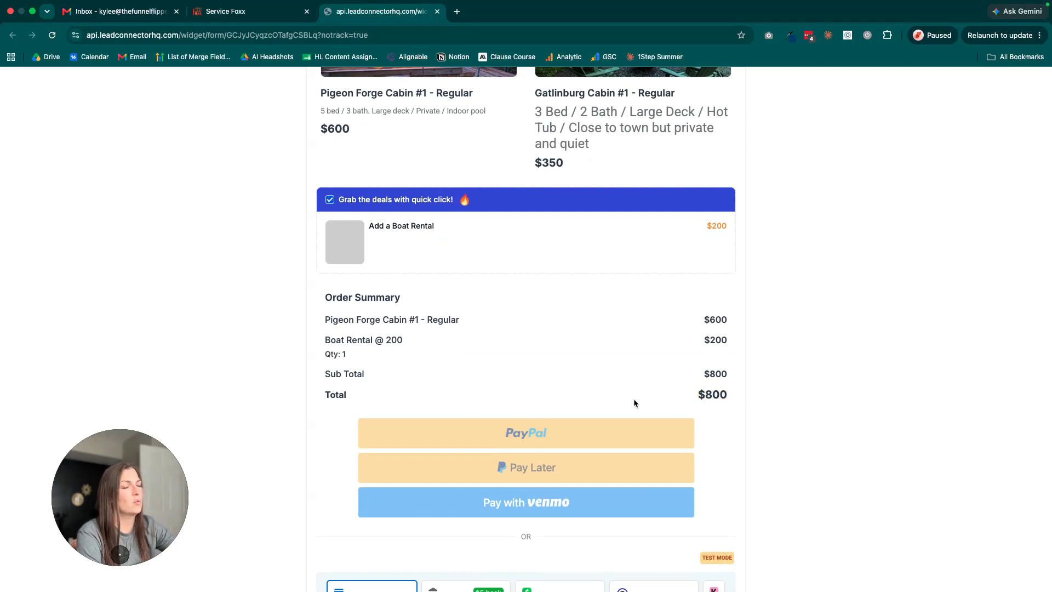
scroll(633, 399, "down", 3)
scroll(634, 403, "down", 3)
scroll(637, 396, "up", 10)
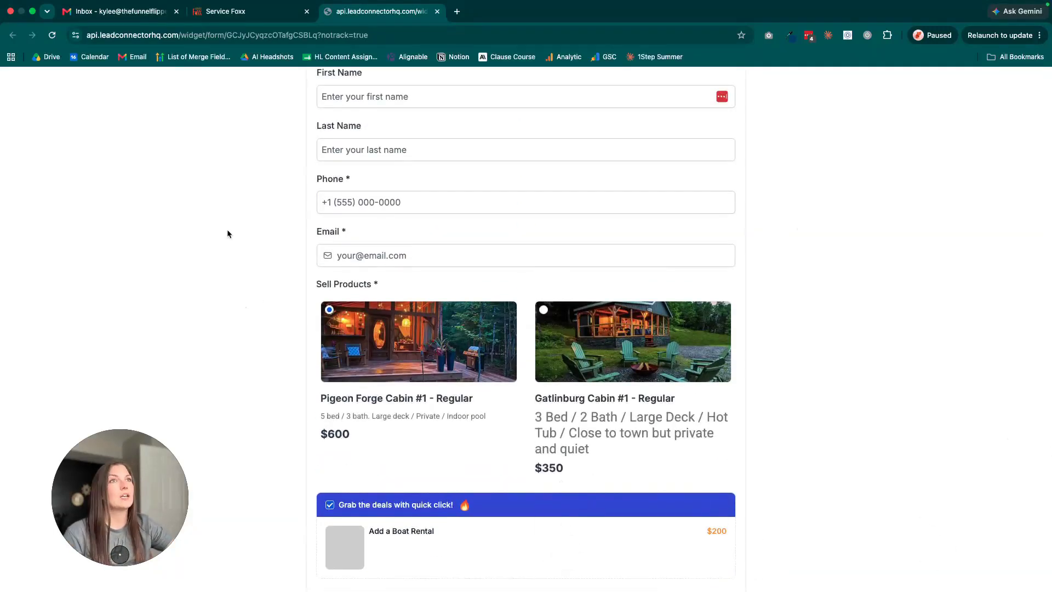
Close the form preview and dismiss the unsaved product settings in the form builder.
mouse_move(488, 3)
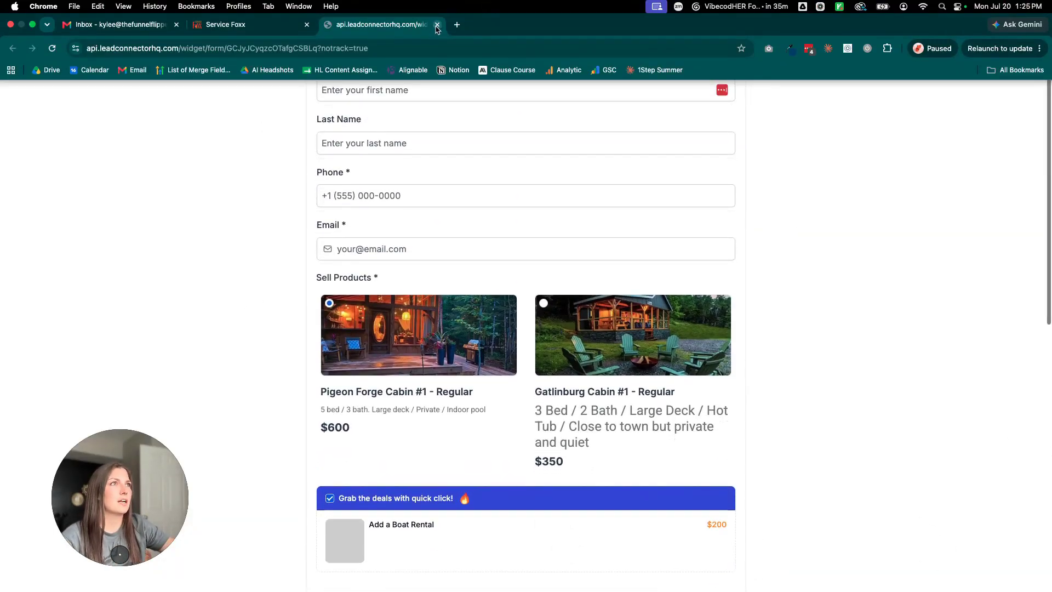
left_click(437, 25)
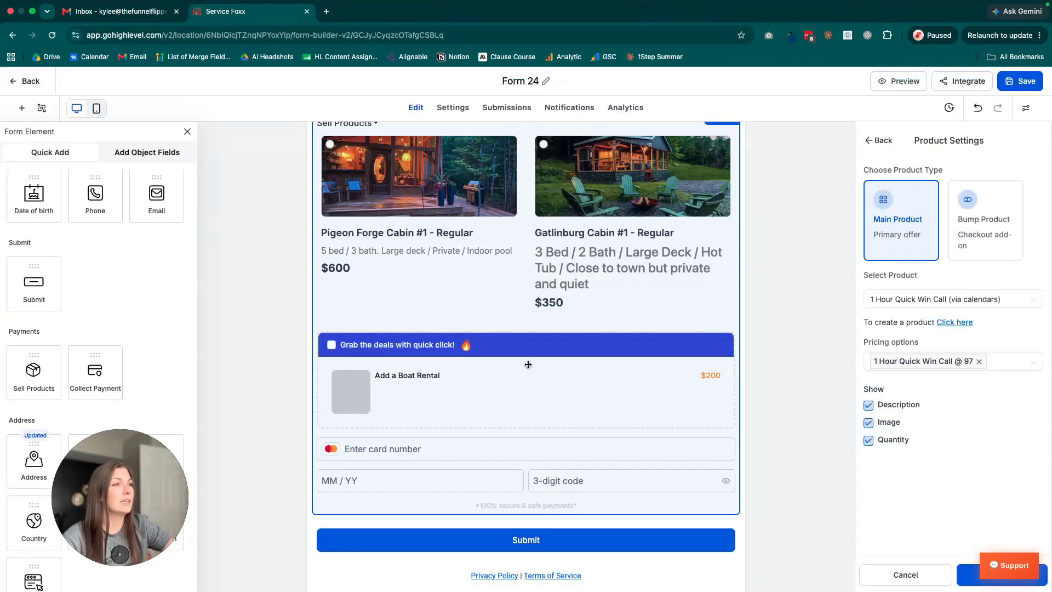
scroll(656, 377, "up", 2)
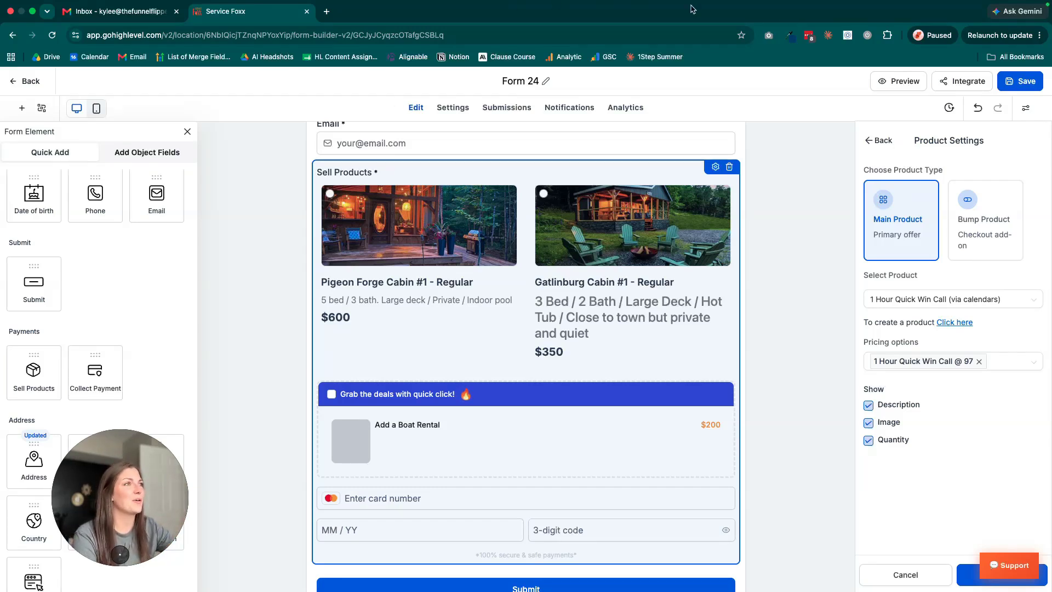
left_click(844, 260)
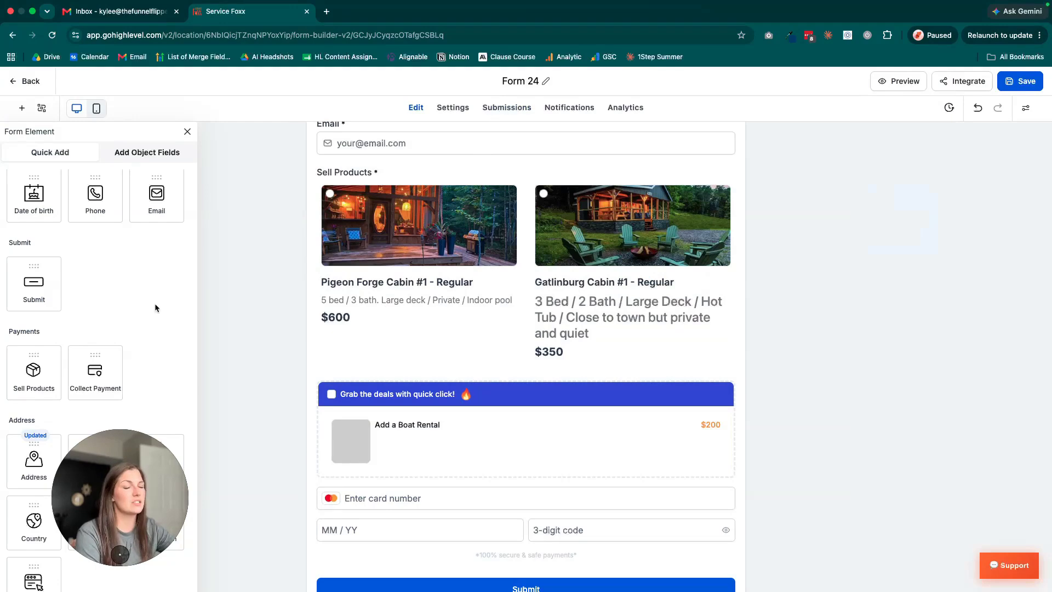